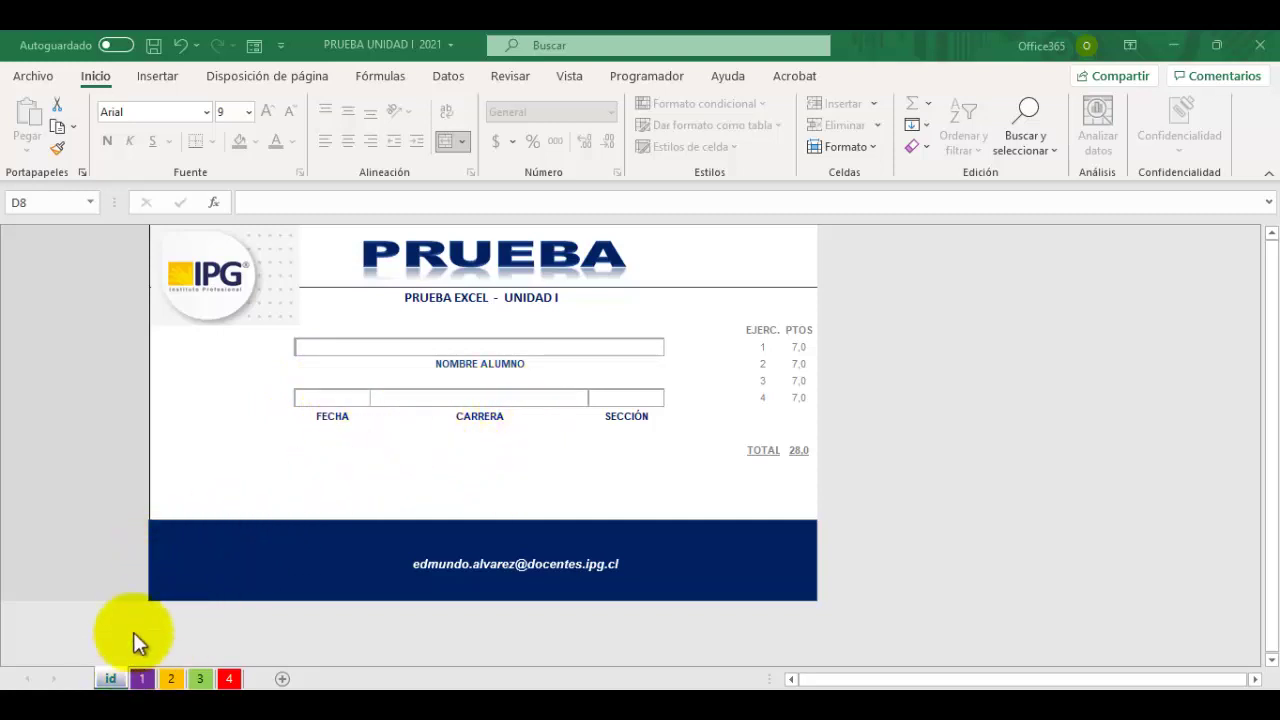
# Review the short-answer questions, the PRODUCCIÓN TRIMESTRAL table and the RESPONDER area on sheet 1
pyautogui.click(140, 684)
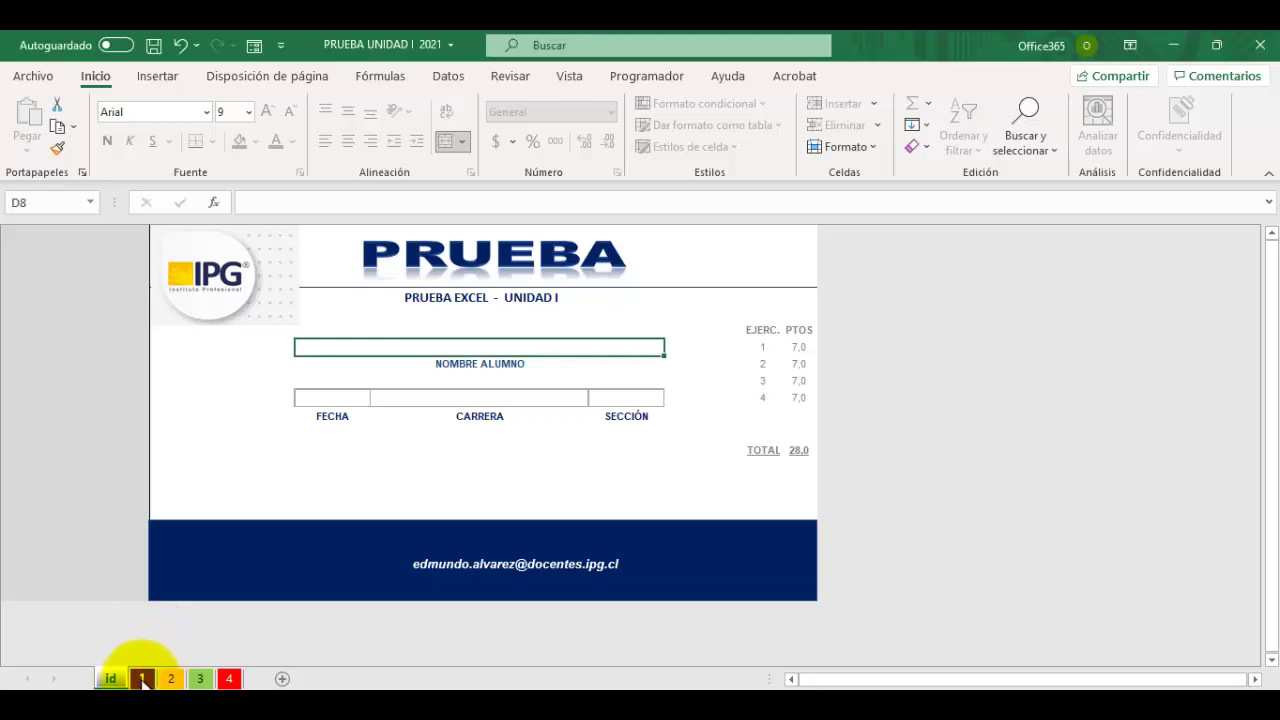
pyautogui.click(142, 680)
pyautogui.scroll(1, 309, 443)
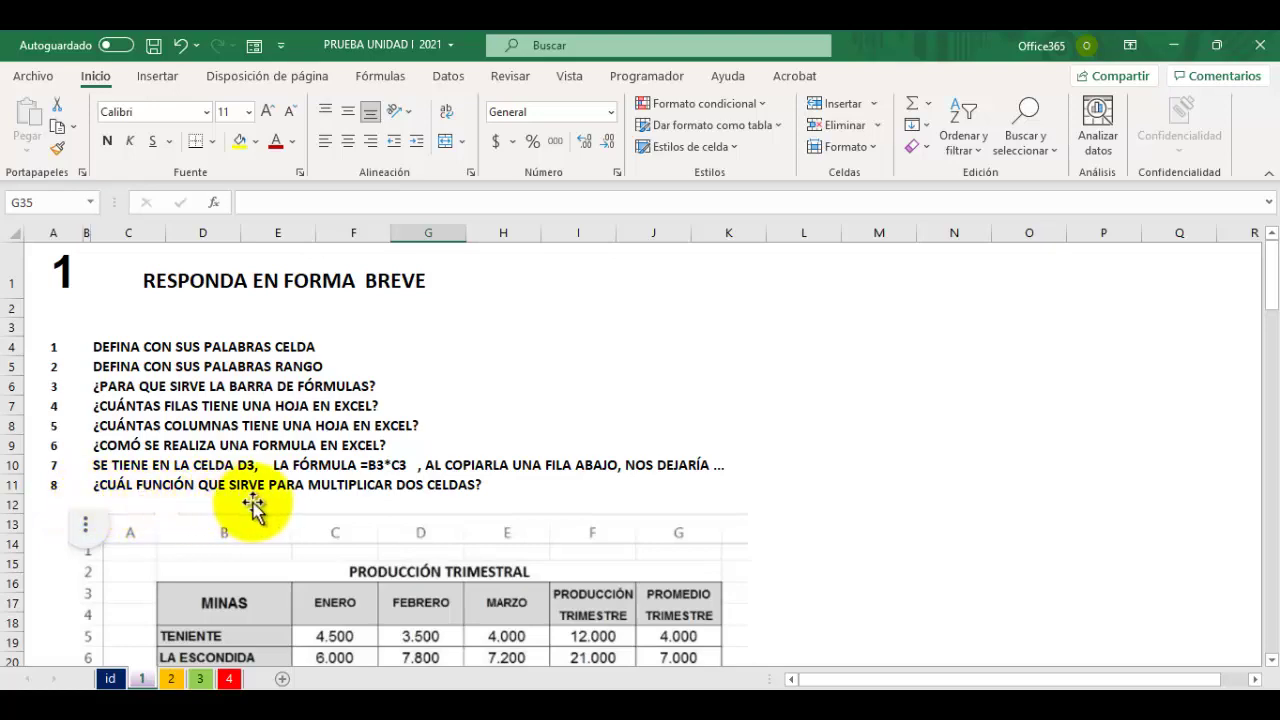
pyautogui.scroll(-3, 362, 510)
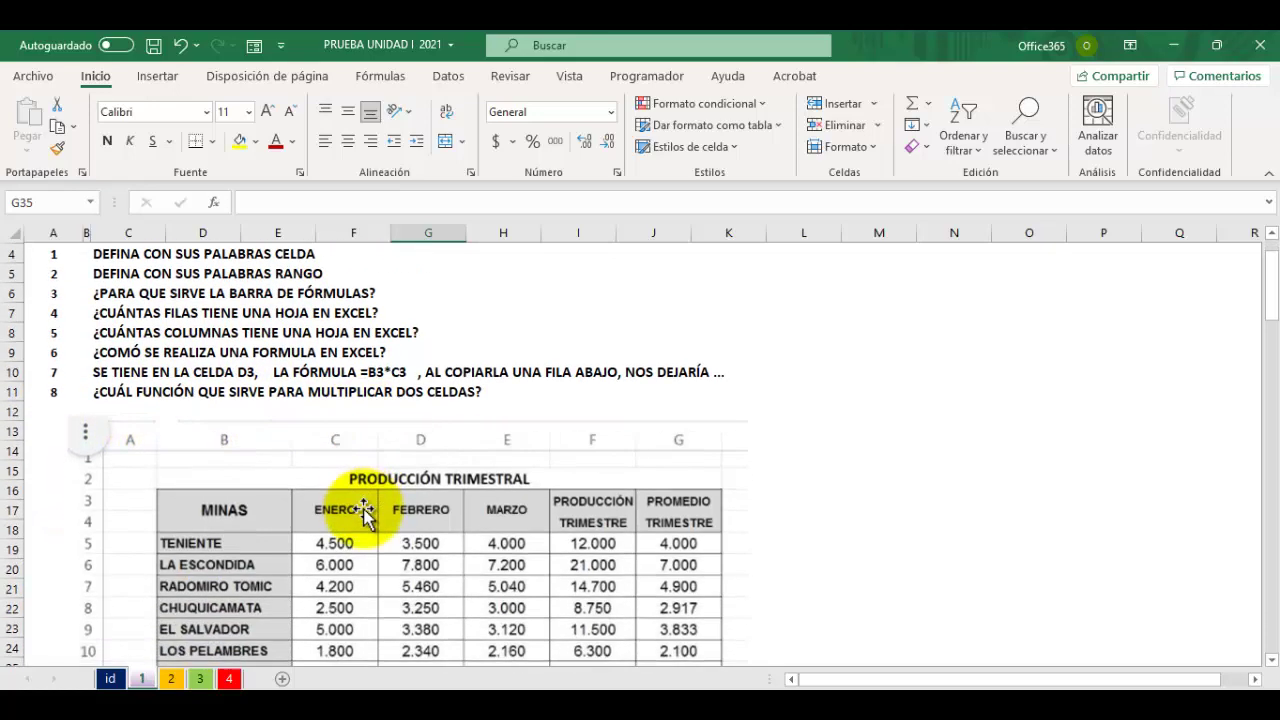
pyautogui.scroll(-2, 364, 511)
pyautogui.scroll(-1, 364, 511)
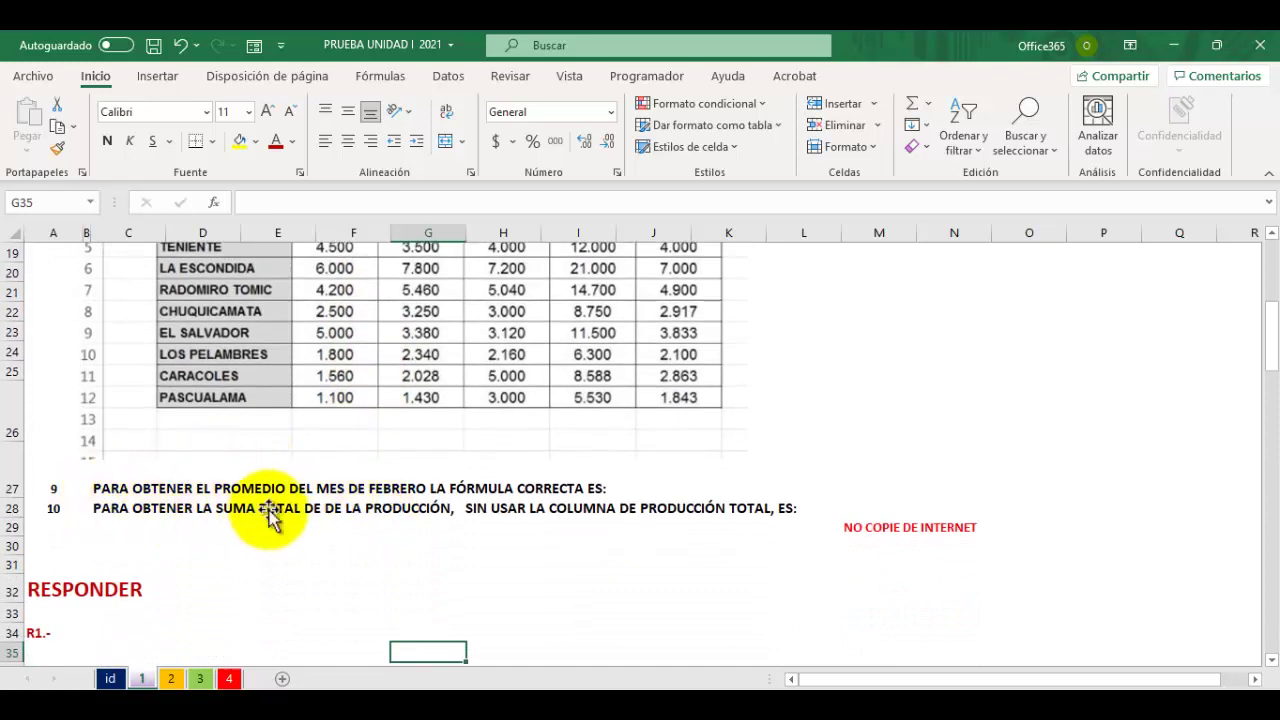
pyautogui.scroll(2, 274, 514)
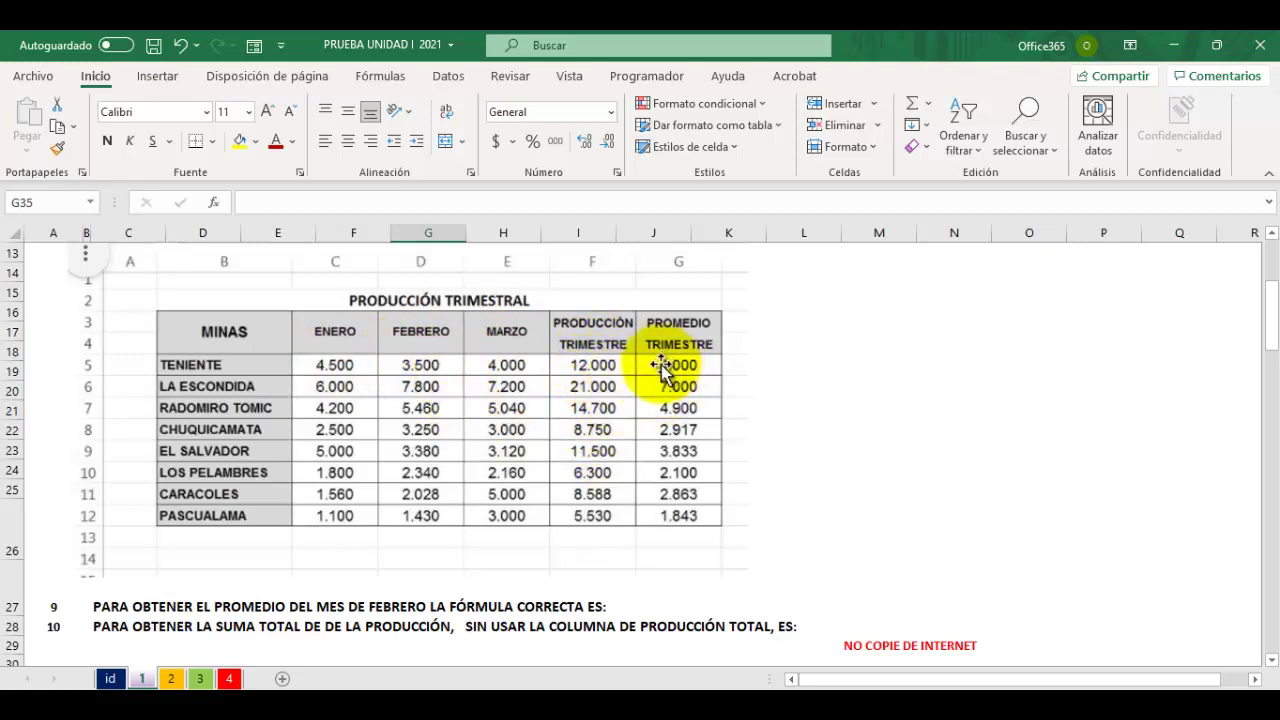
pyautogui.scroll(-1, 233, 572)
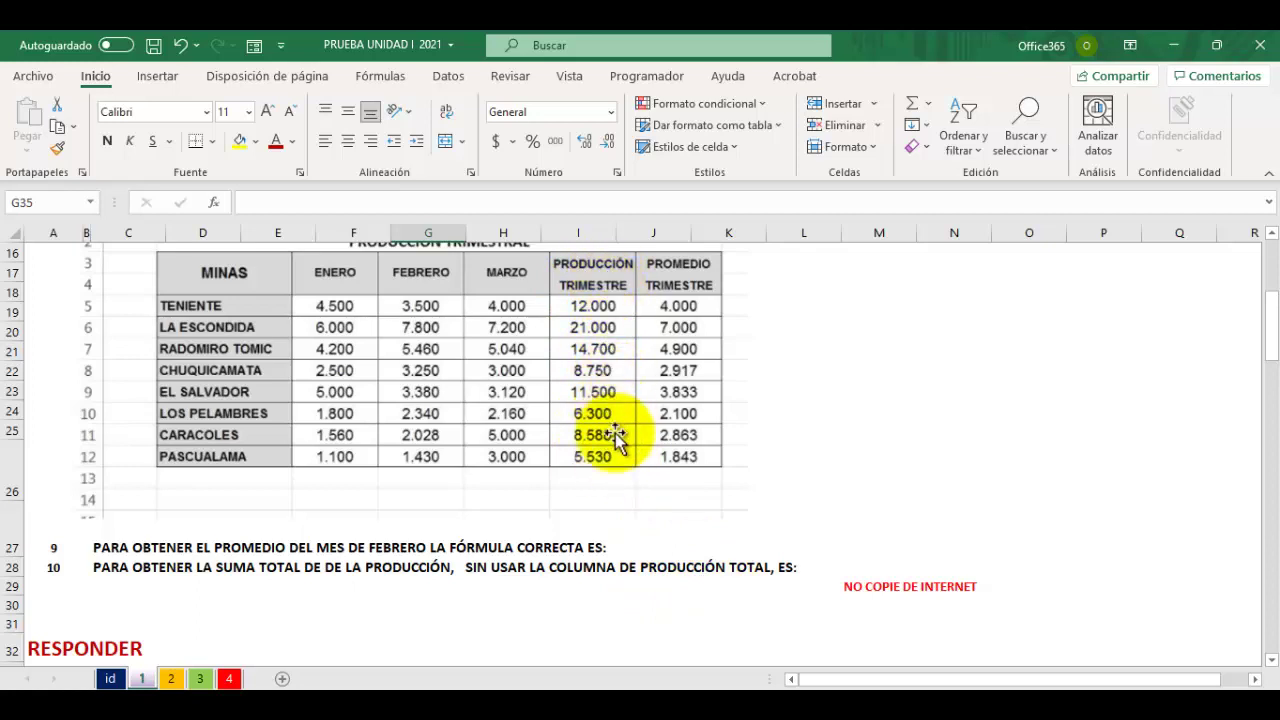
pyautogui.scroll(-2, 166, 640)
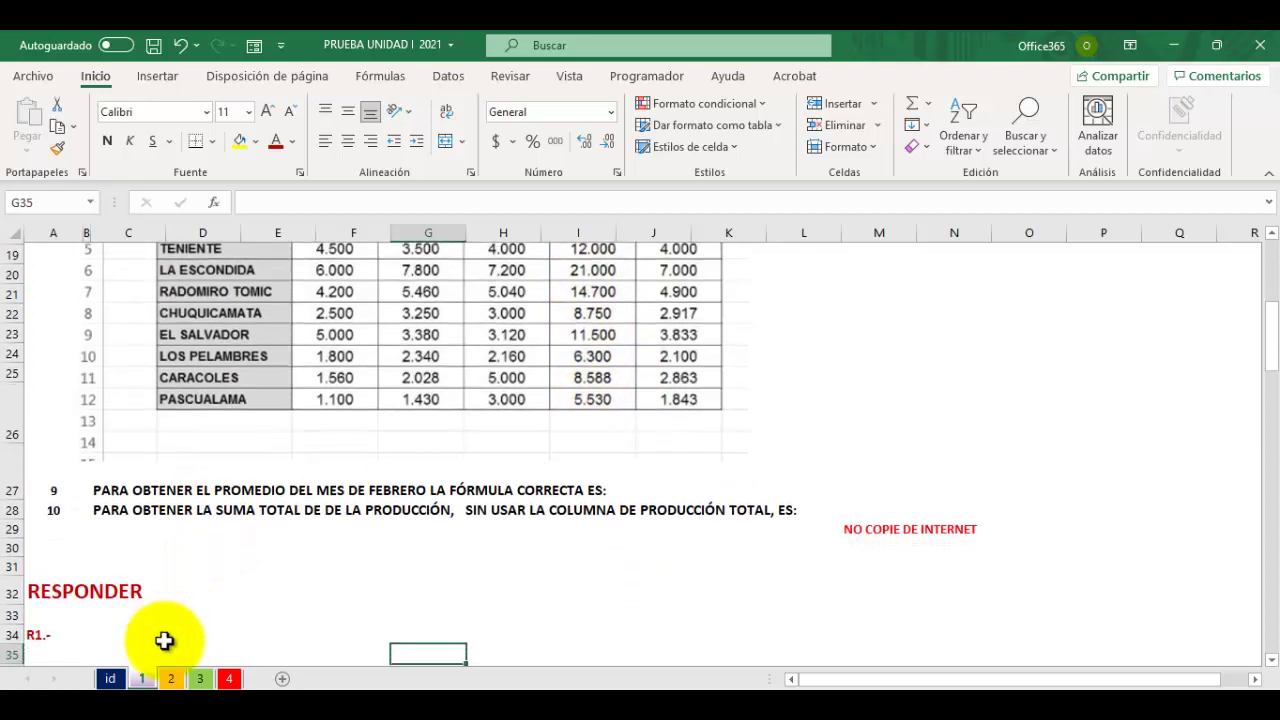
pyautogui.scroll(-1, 63, 570)
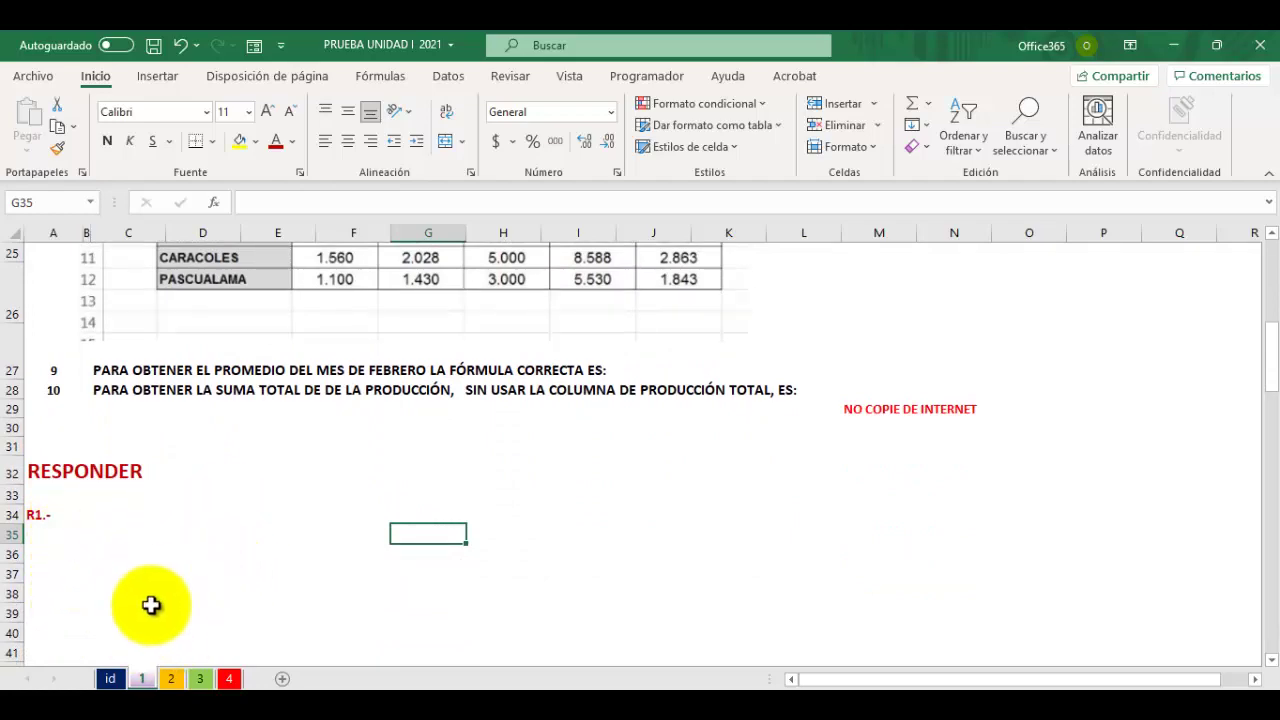
# Examine the barbecue cost budget on sheet 2, including its supplies table, TOTAL, TOTAL INVITADOS and VALOR POR PERSONA cells
pyautogui.click(171, 678)
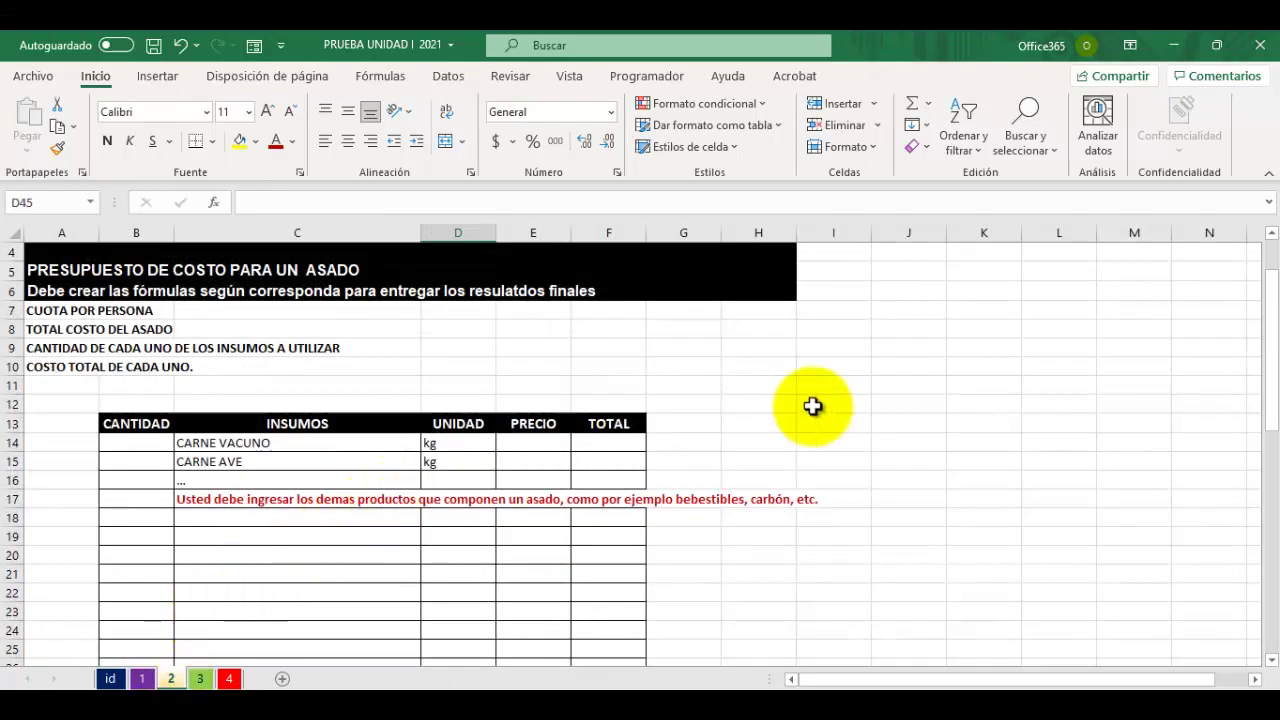
pyautogui.scroll(1, 814, 406)
pyautogui.scroll(-1, 699, 422)
pyautogui.scroll(1, 699, 422)
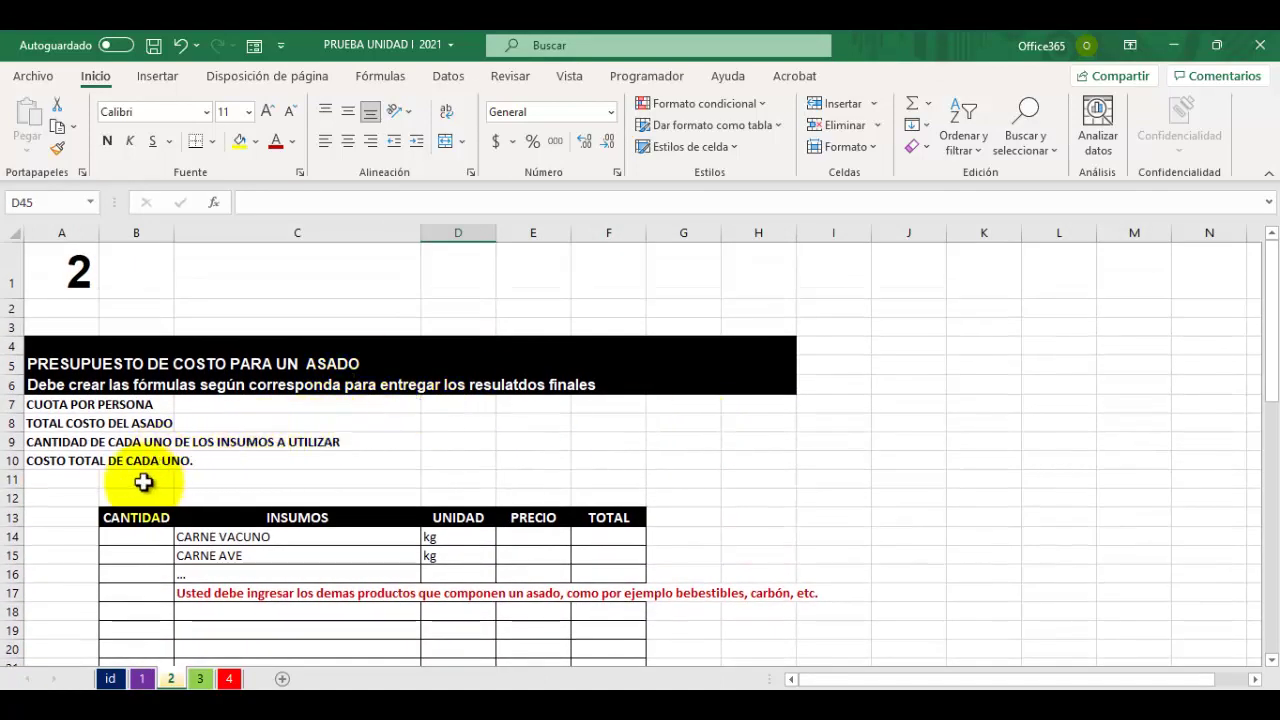
pyautogui.scroll(-2, 193, 465)
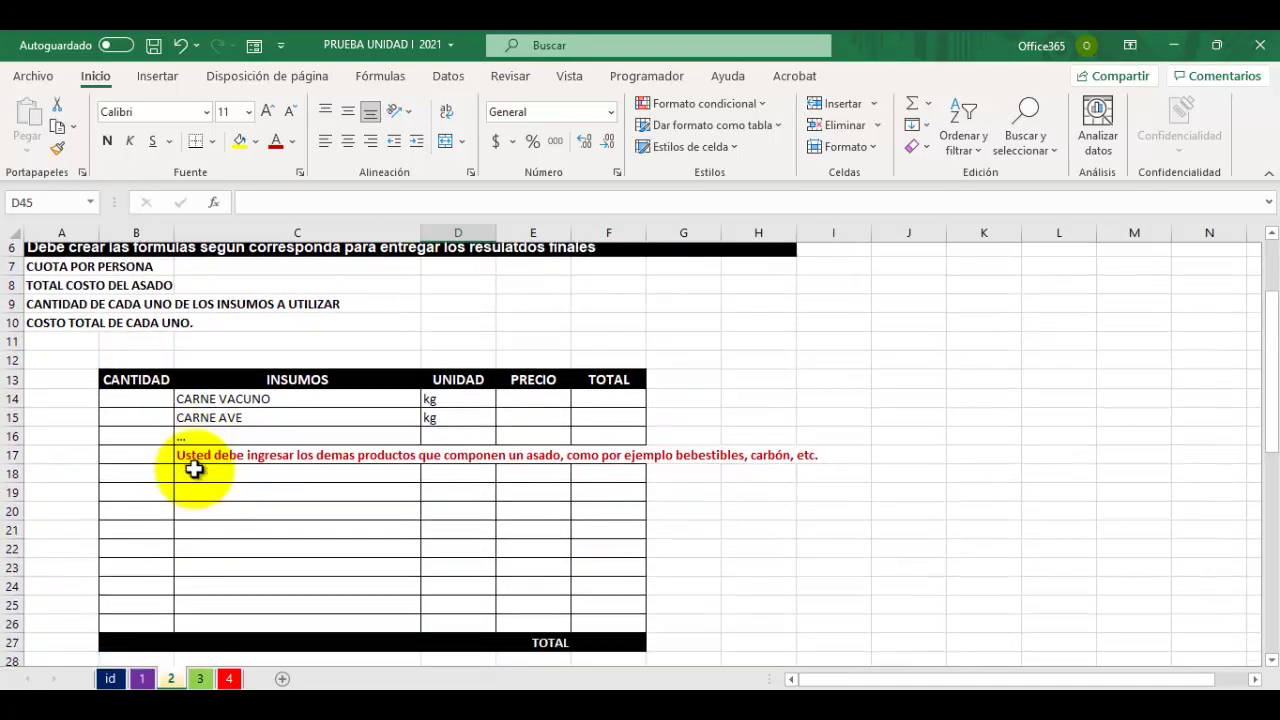
pyautogui.scroll(1, 135, 409)
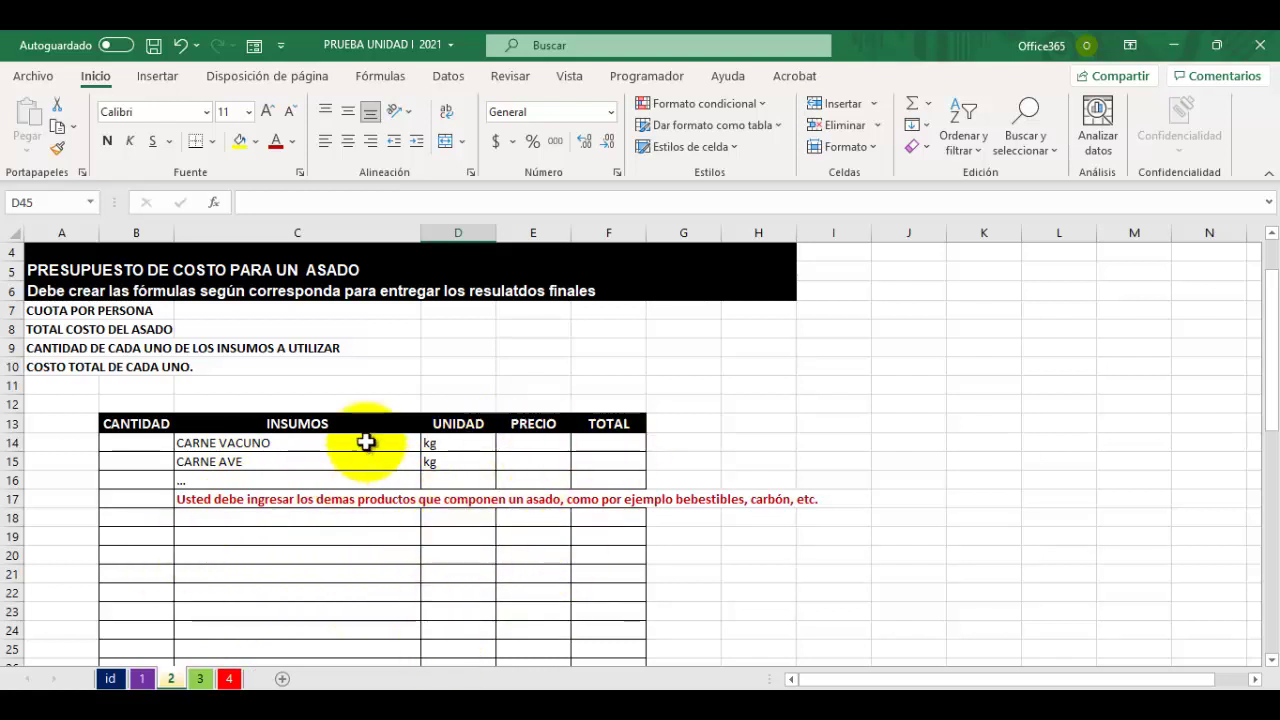
pyautogui.scroll(-2, 270, 515)
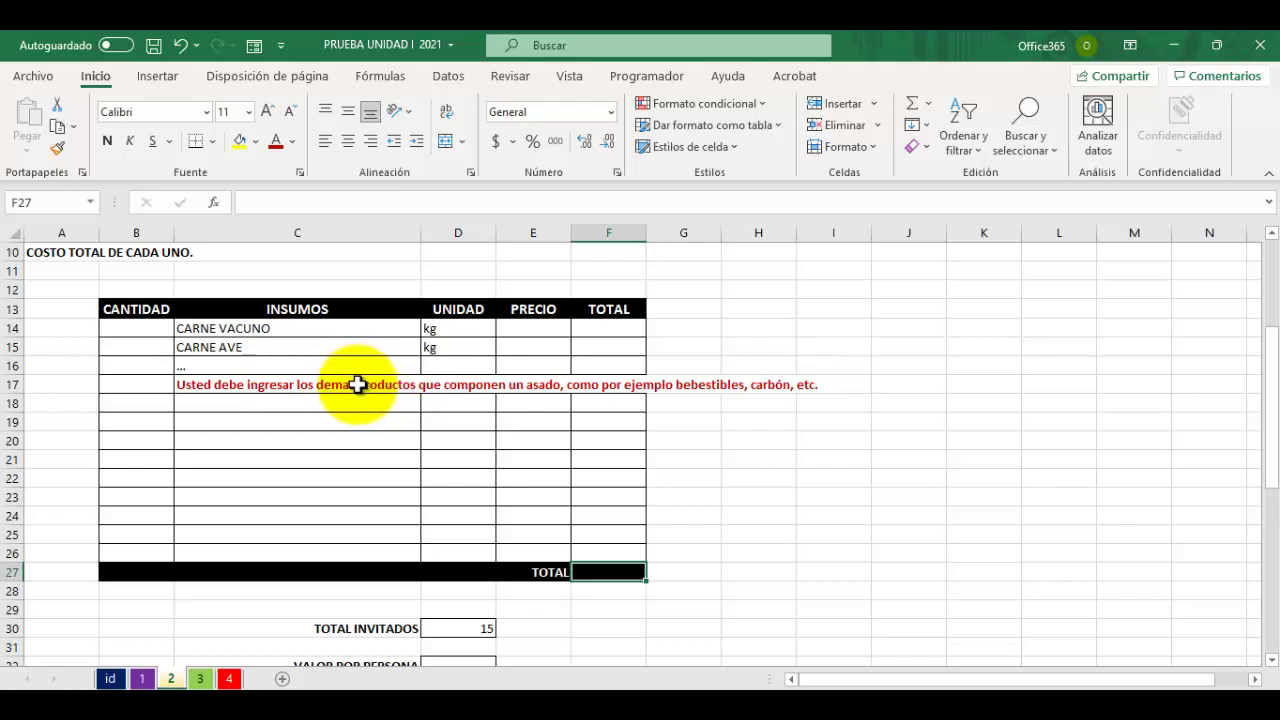
pyautogui.scroll(-1, 405, 598)
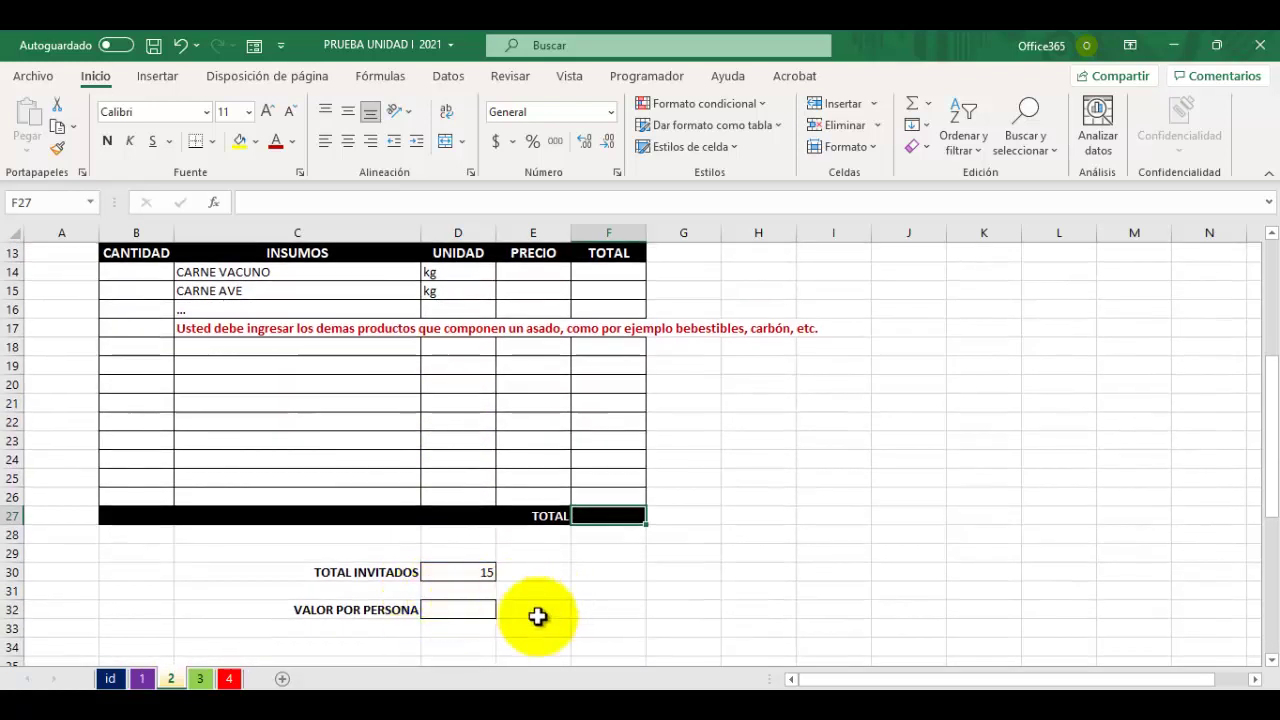
pyautogui.click(458, 572)
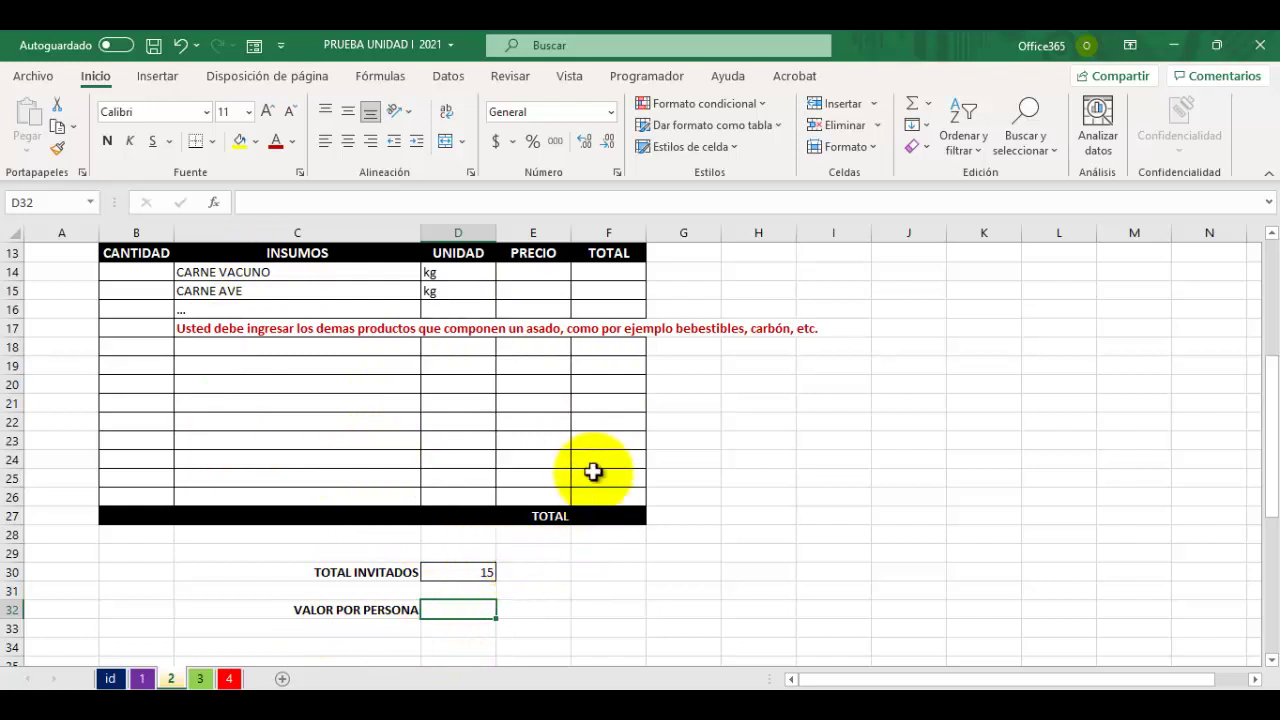
pyautogui.click(602, 516)
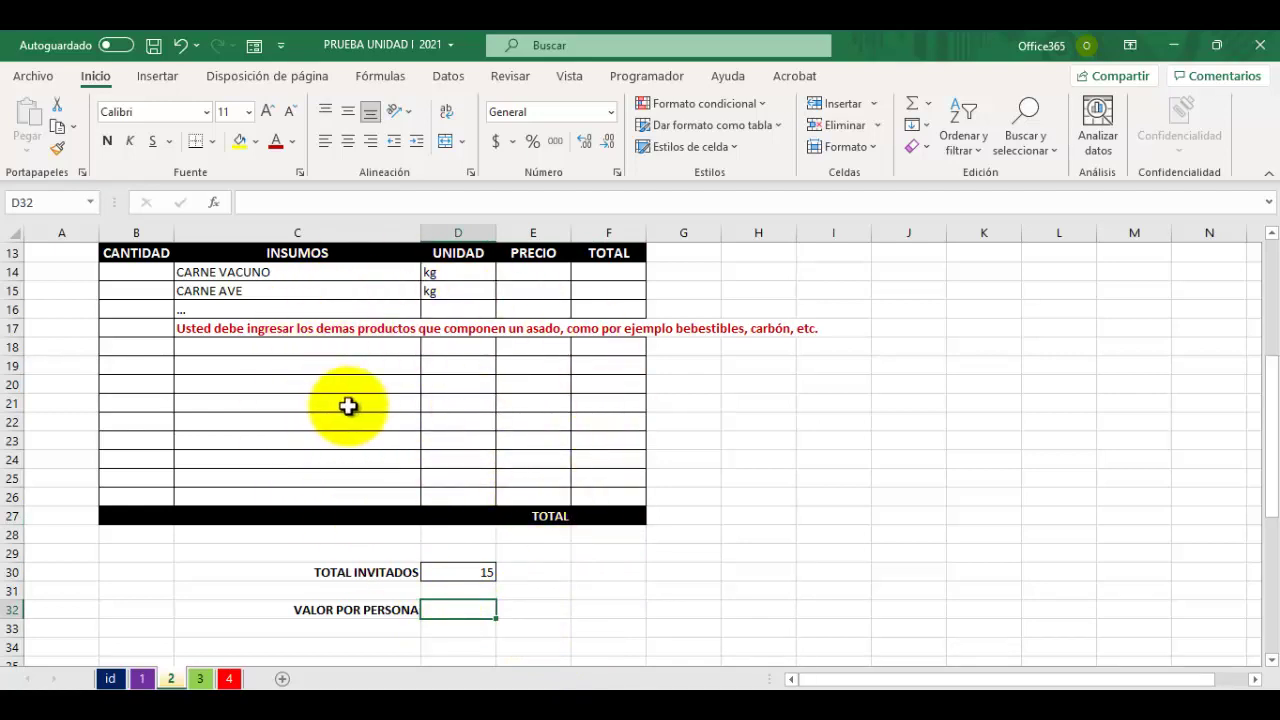
# Examine the free-choice cost budget exercise on sheet 2 and the blank area under its heading, comparing it with the barbecue budget
pyautogui.scroll(-8, 362, 406)
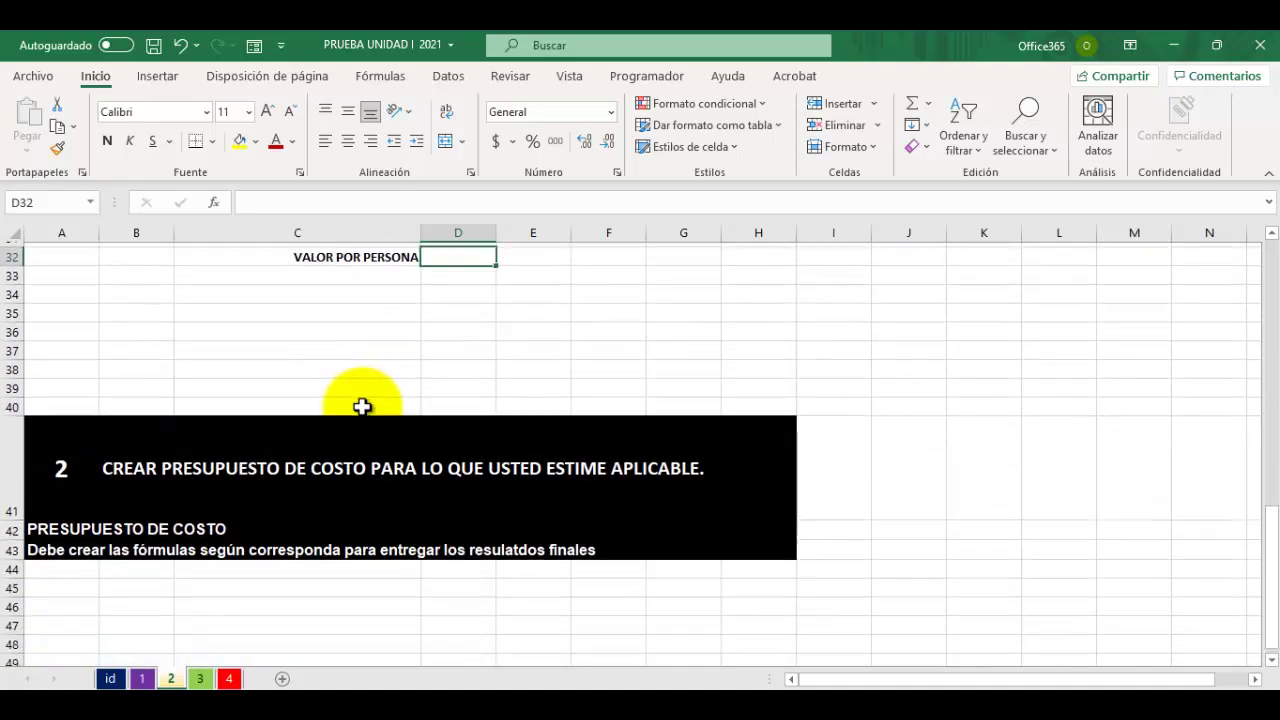
pyautogui.scroll(-2, 362, 406)
pyautogui.click(134, 306)
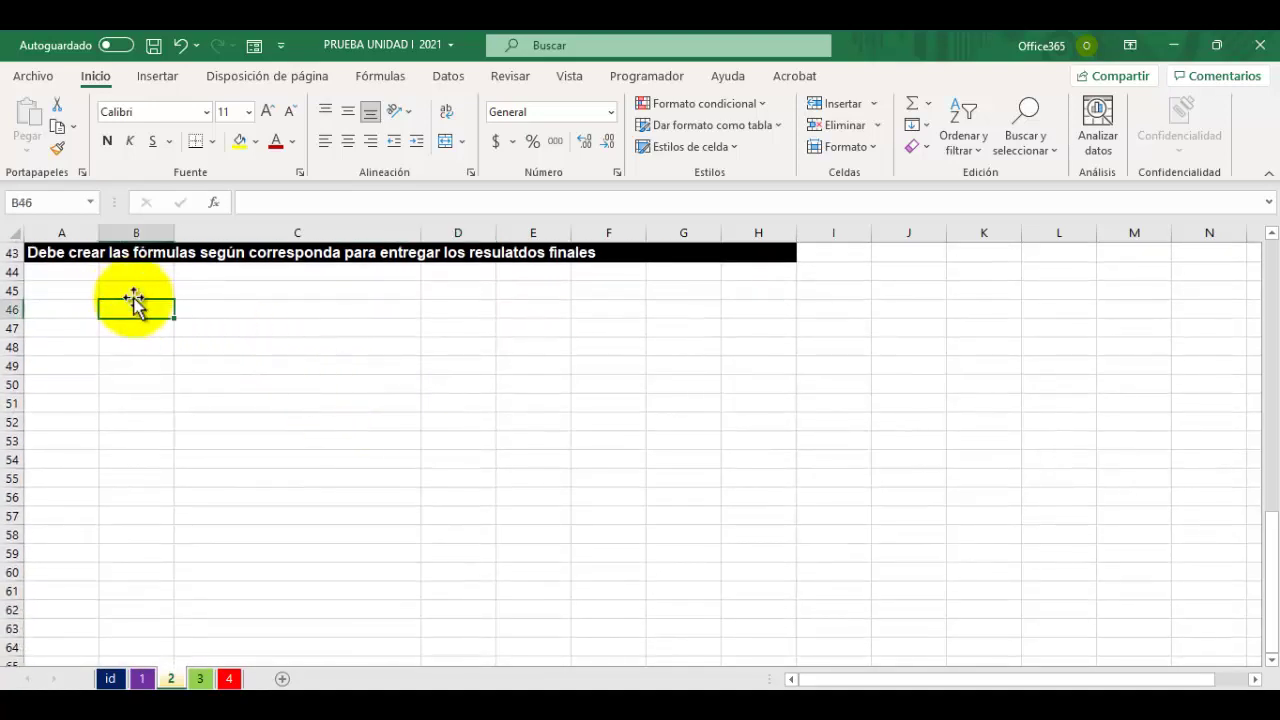
pyautogui.click(122, 289)
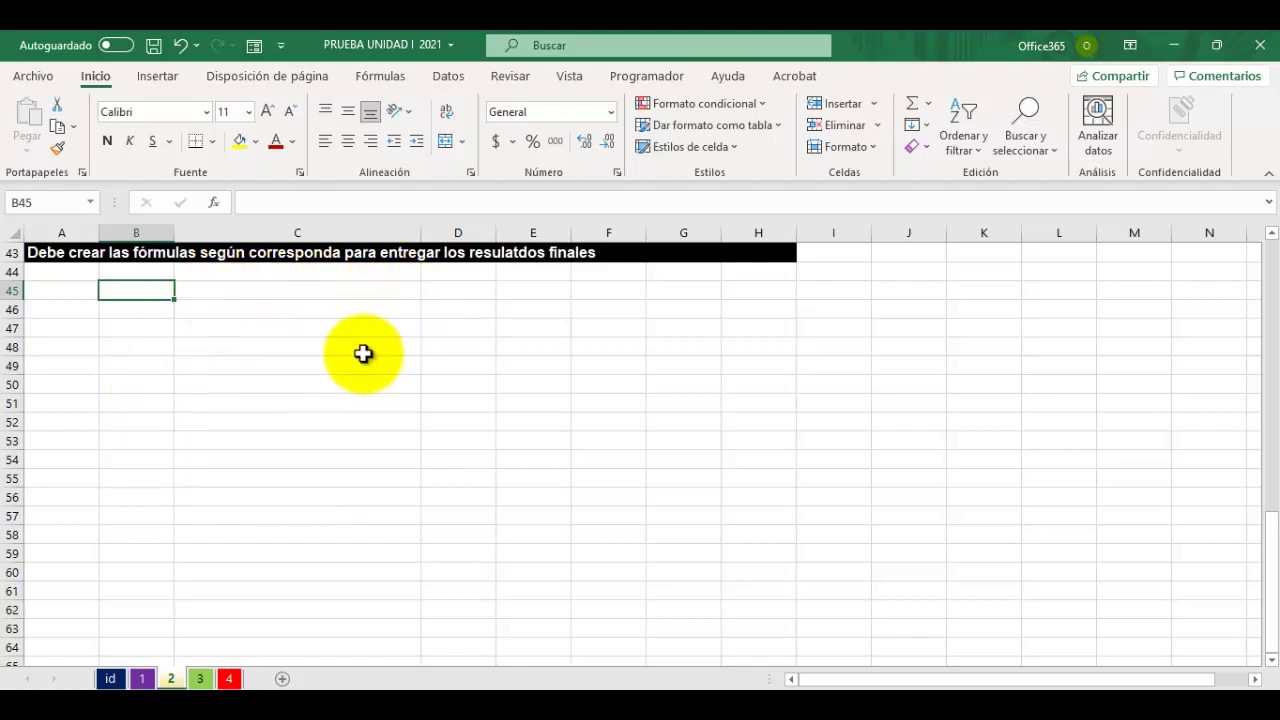
pyautogui.scroll(3, 249, 388)
pyautogui.scroll(7, 249, 388)
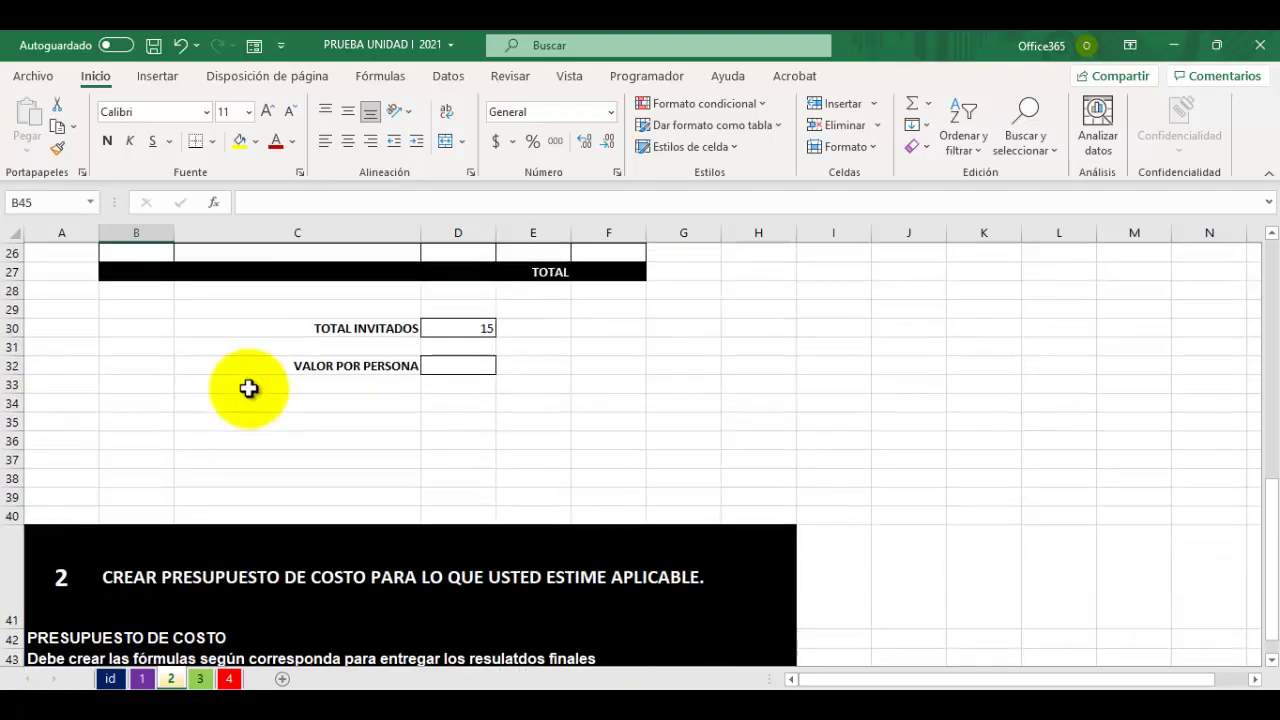
pyautogui.scroll(-2, 400, 400)
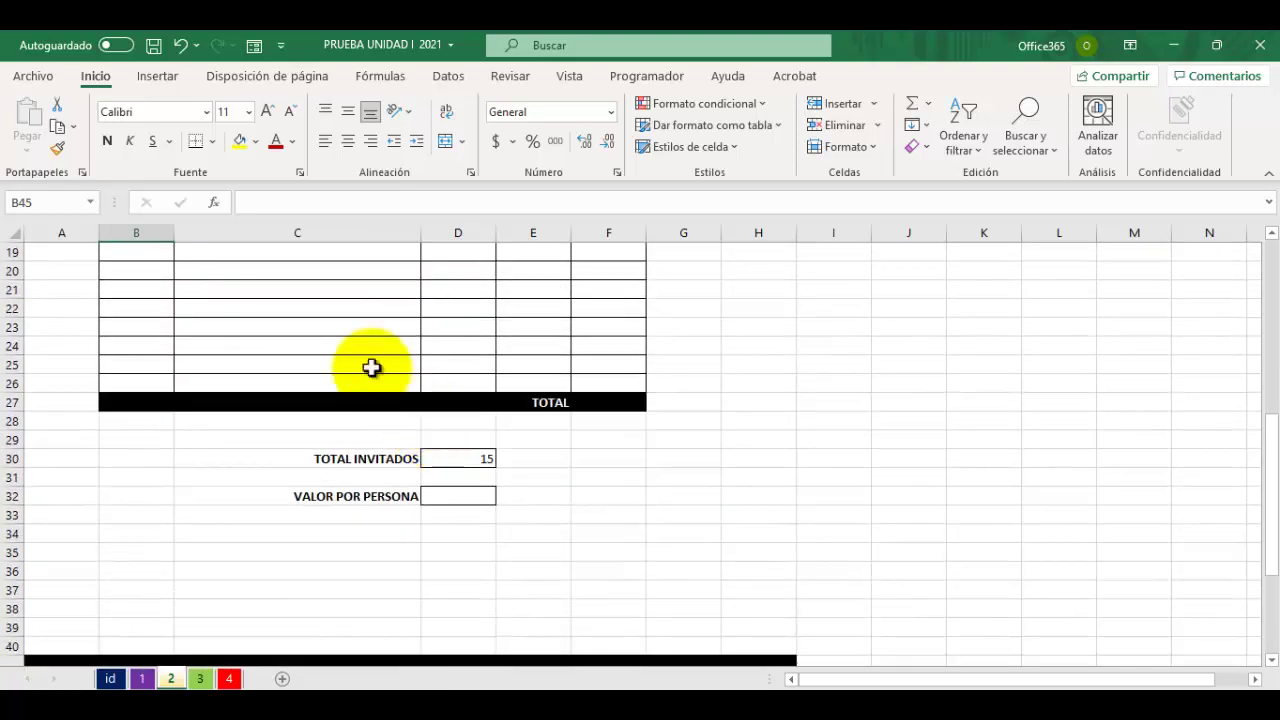
pyautogui.scroll(2, 330, 360)
pyautogui.scroll(-3, 390, 455)
pyautogui.scroll(-6, 371, 492)
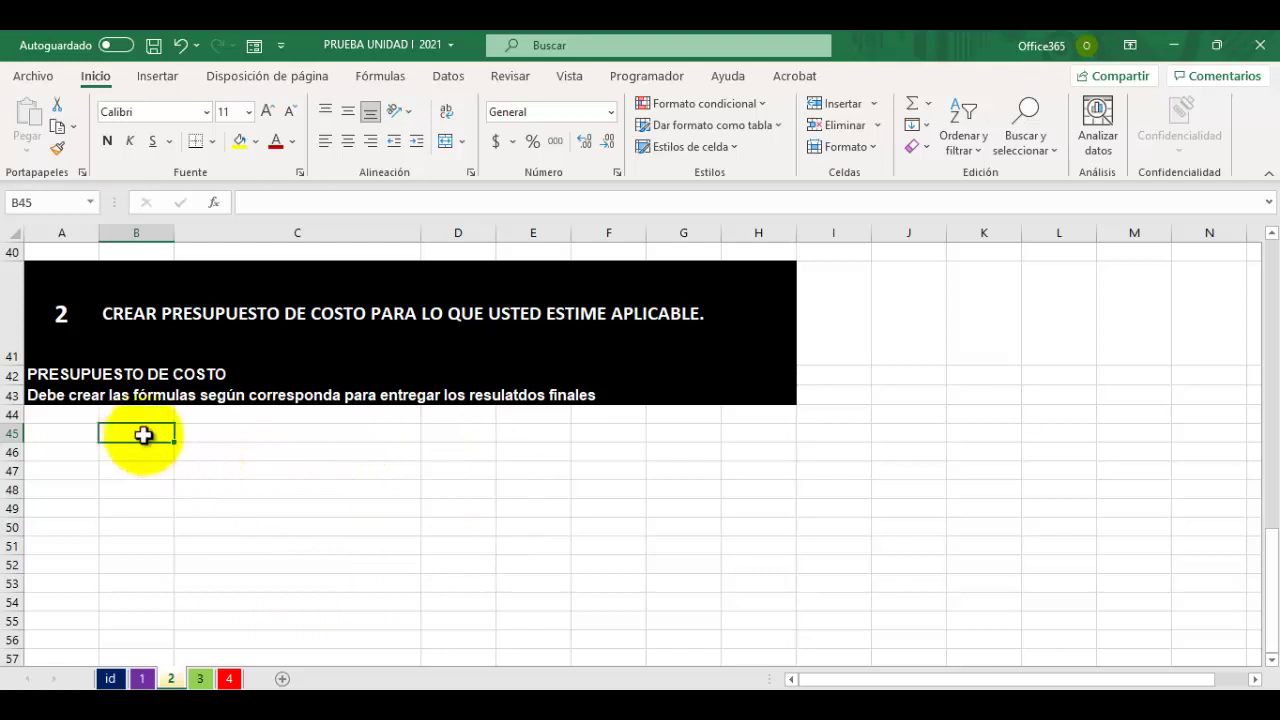
pyautogui.click(226, 434)
pyautogui.click(465, 434)
pyautogui.click(535, 435)
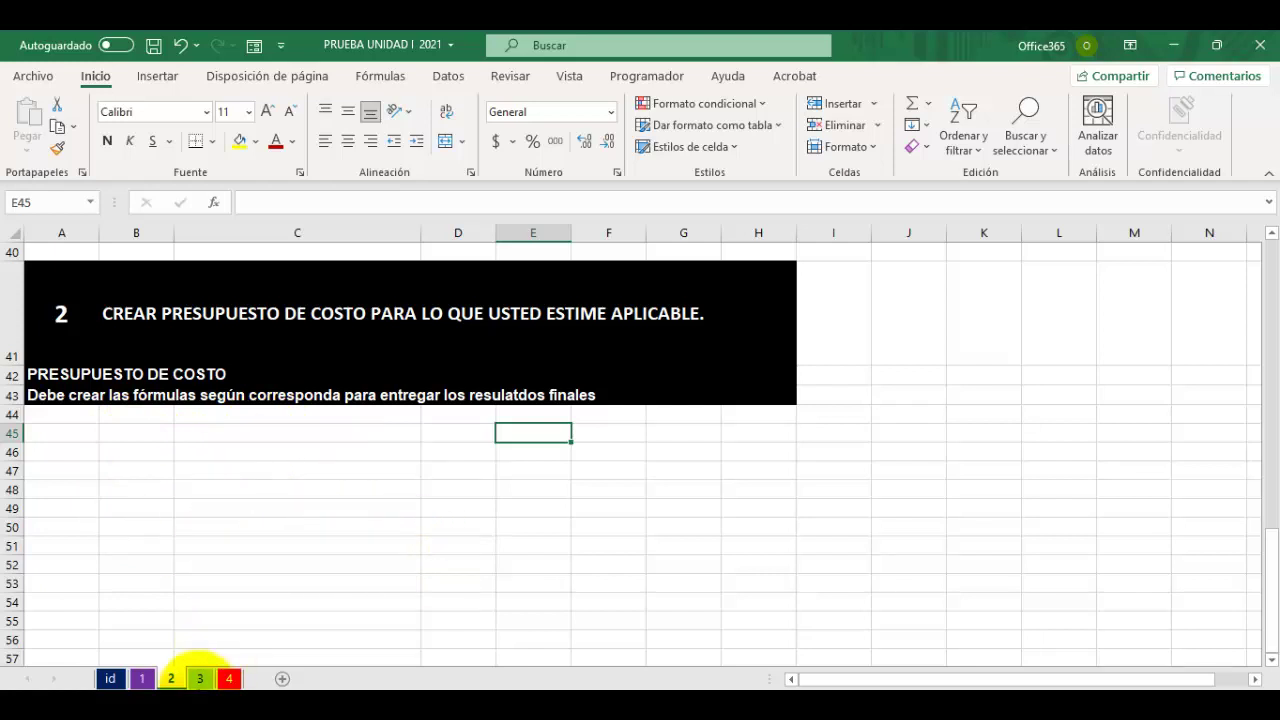
# Review the function questions, the overtime calculation note and the workers' payroll table on sheet 3
pyautogui.click(200, 679)
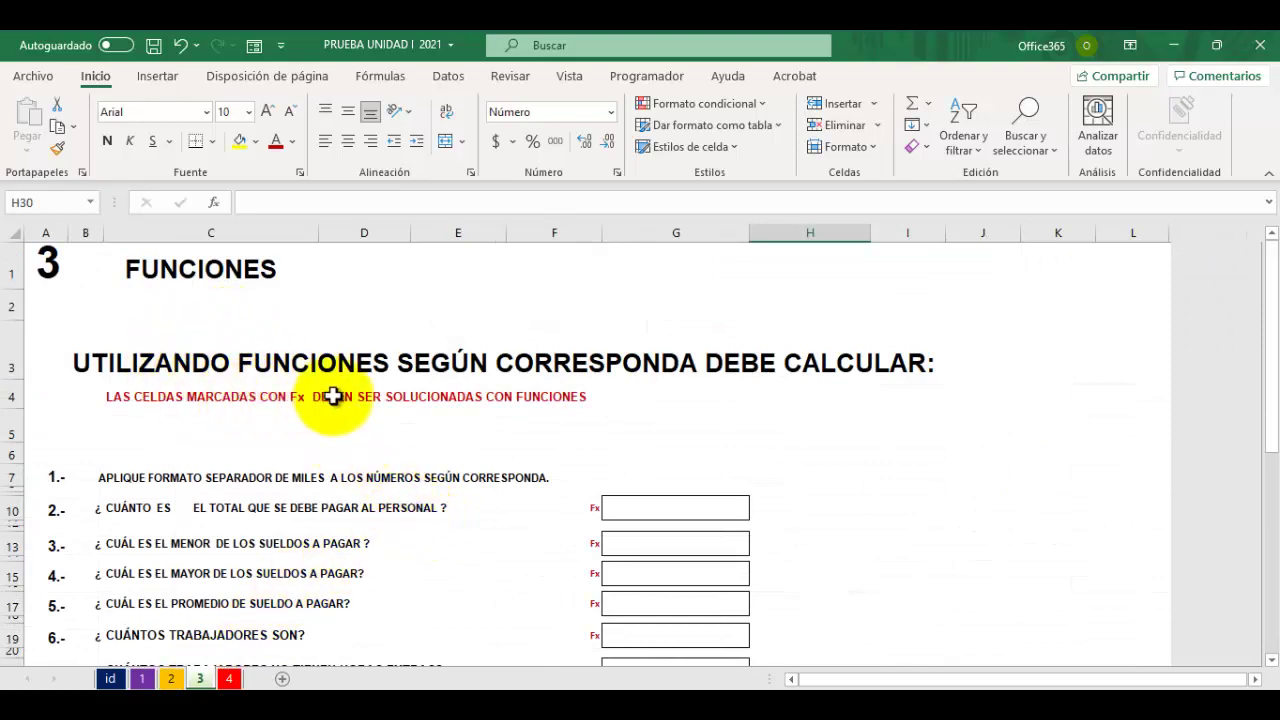
pyautogui.scroll(-1, 385, 396)
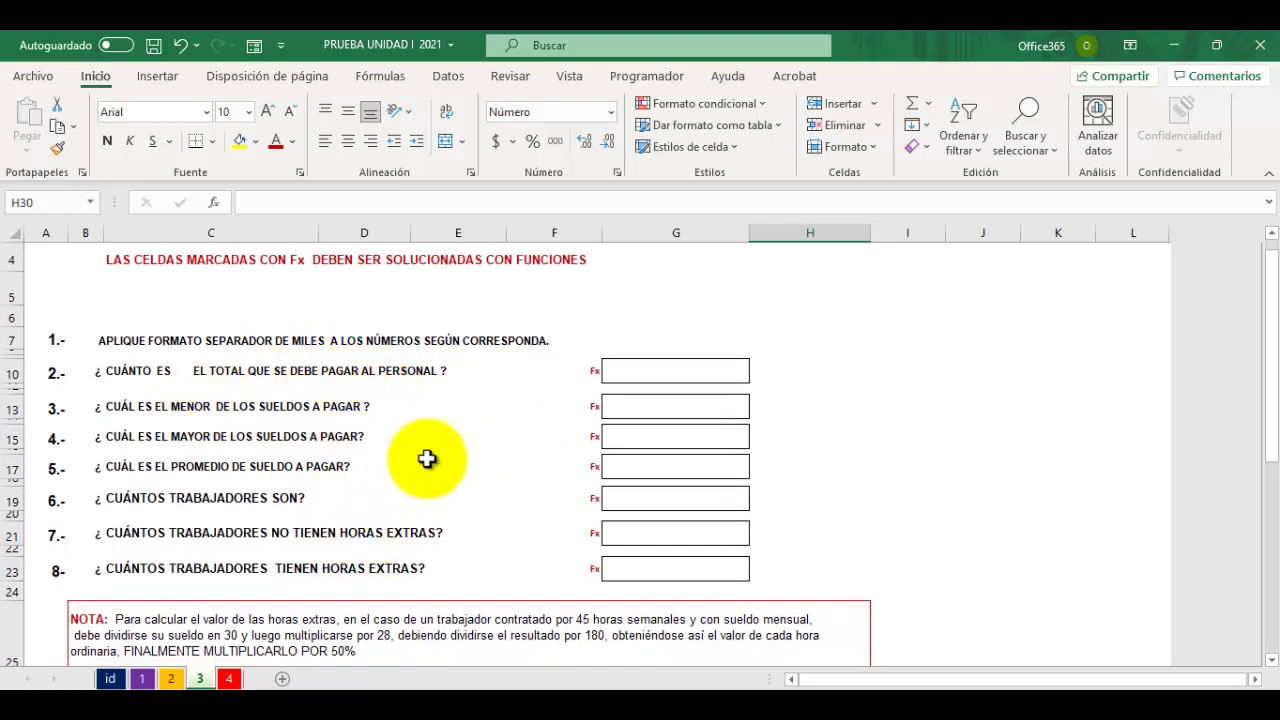
pyautogui.scroll(-3, 175, 490)
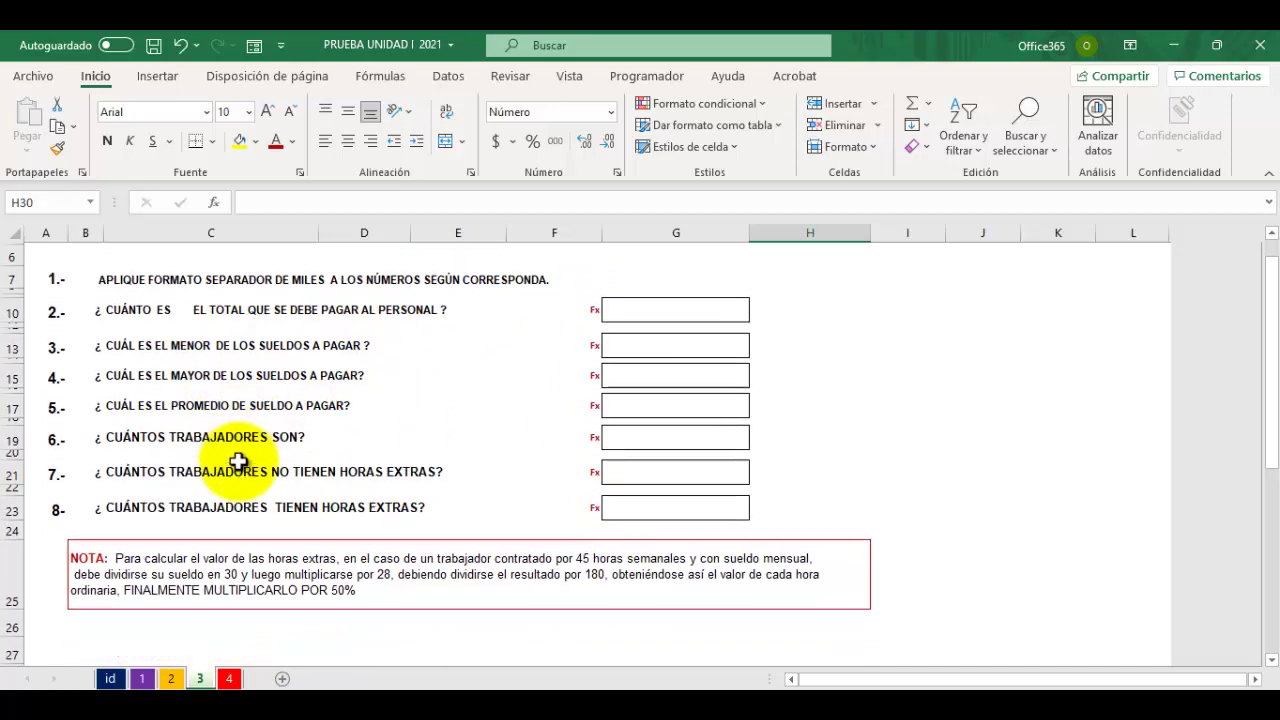
pyautogui.scroll(-3, 246, 459)
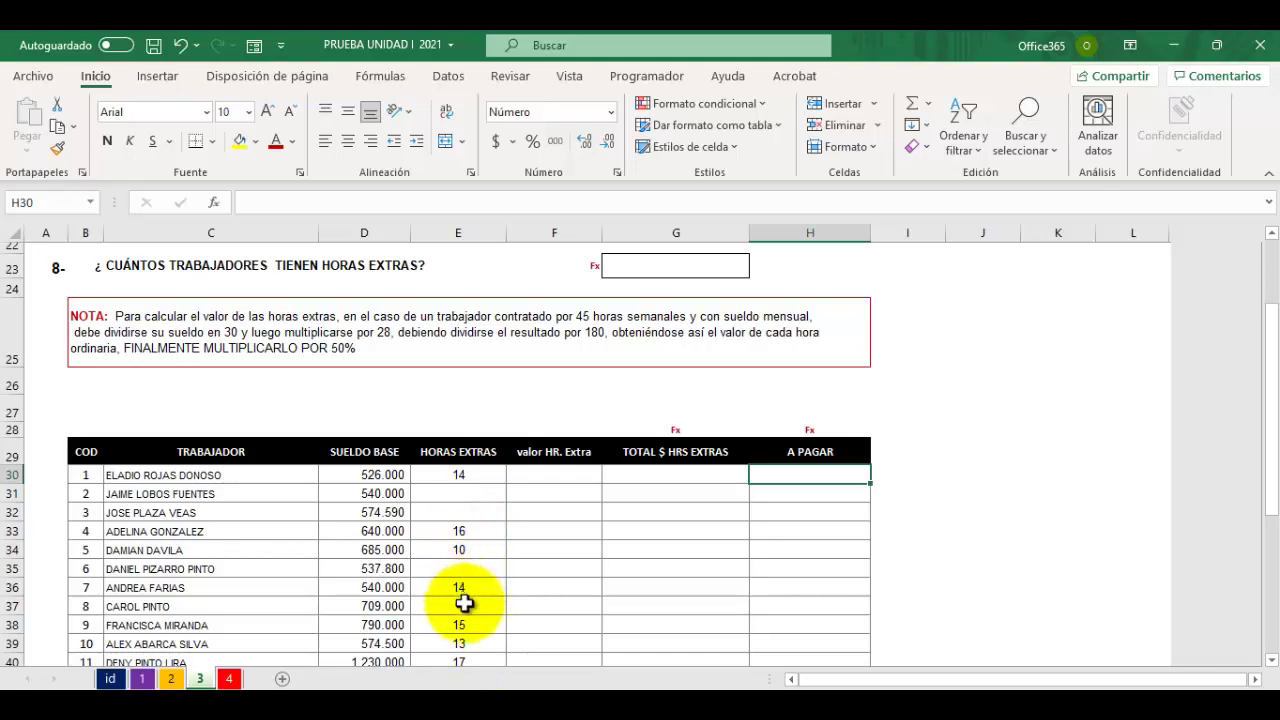
pyautogui.scroll(-8, 464, 603)
pyautogui.scroll(3, 466, 609)
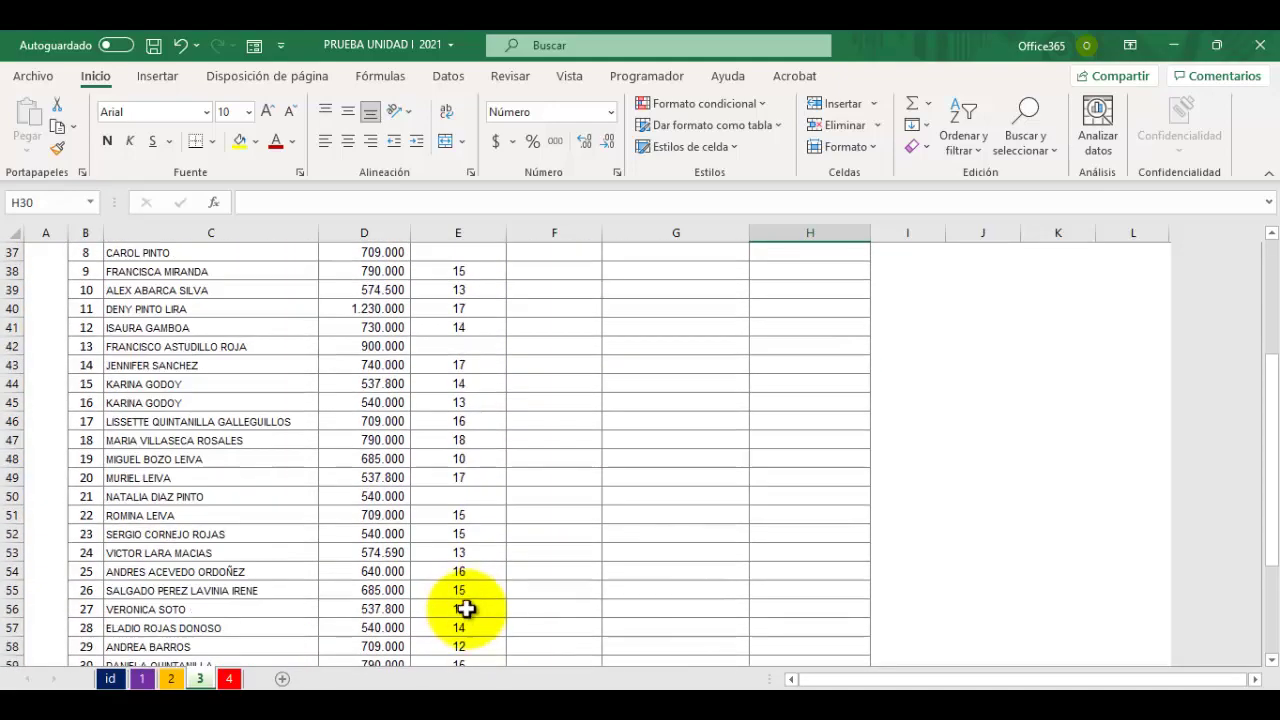
pyautogui.scroll(4, 466, 609)
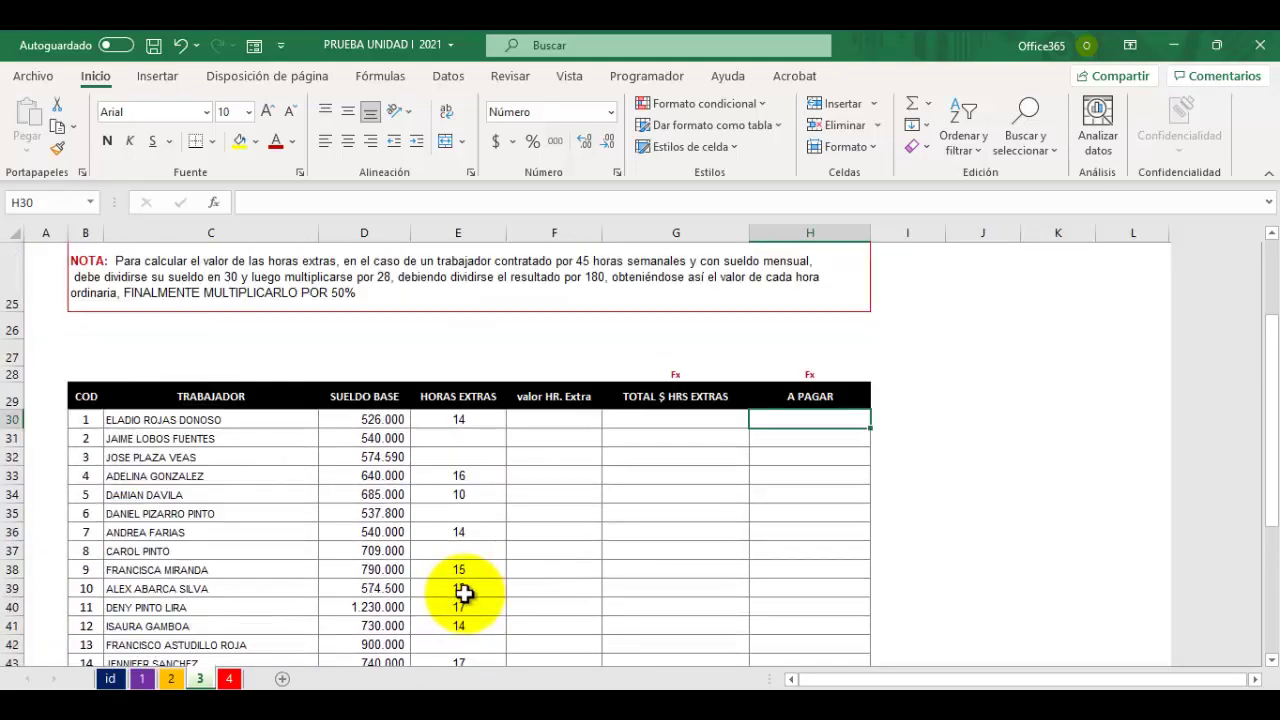
# Inspect the valor HR. Extra, TOTAL $ HRS EXTRAS and A PAGAR columns of the payroll table, starting at the first worker's row
pyautogui.click(545, 420)
pyautogui.scroll(2, 520, 491)
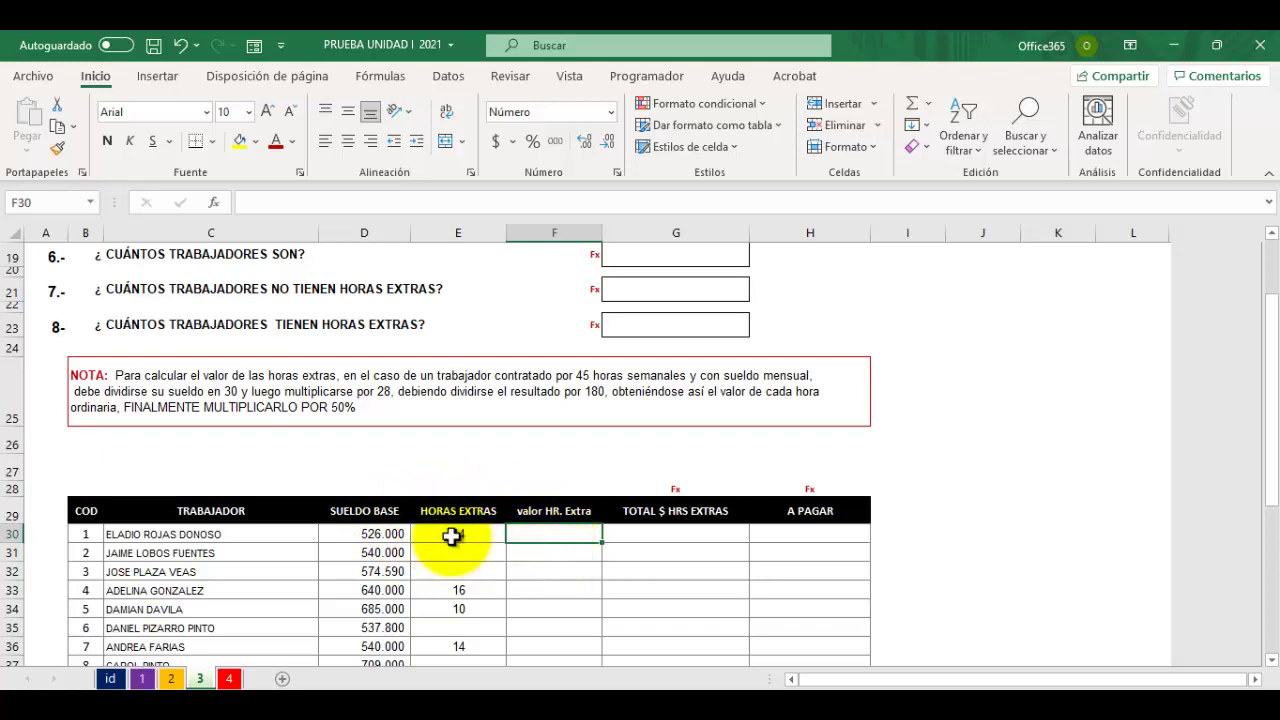
pyautogui.click(663, 535)
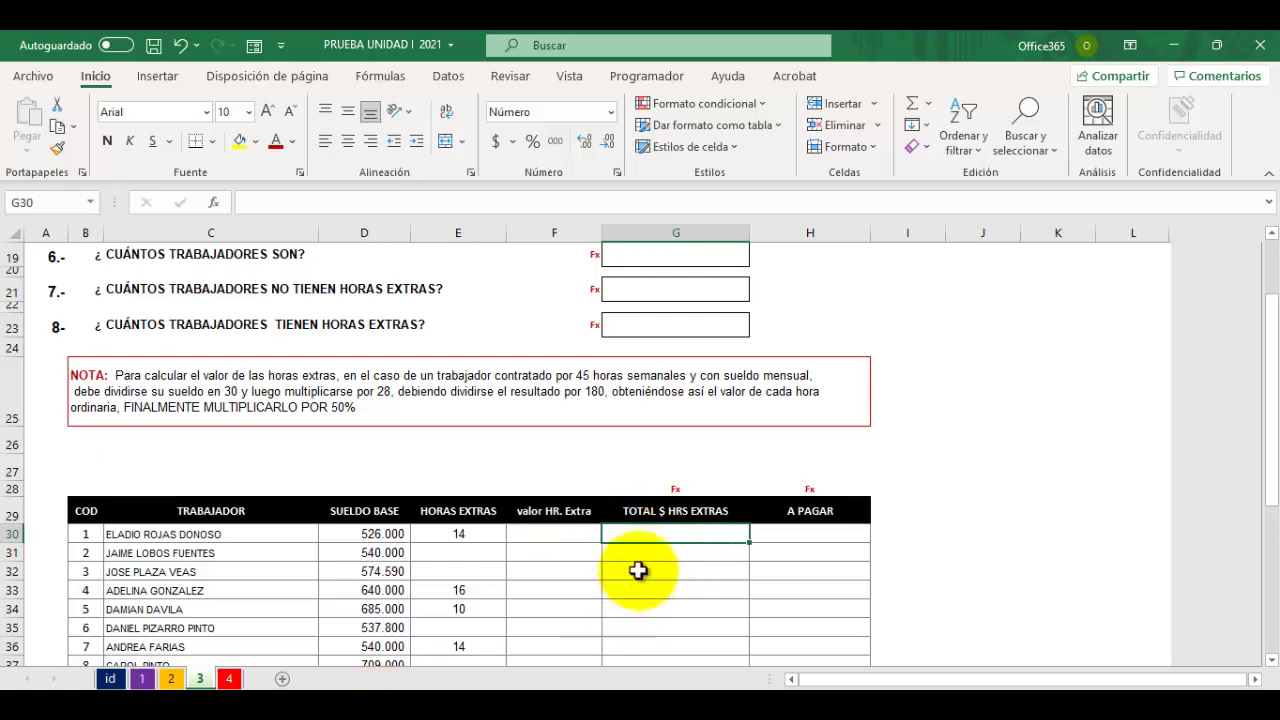
pyautogui.click(590, 538)
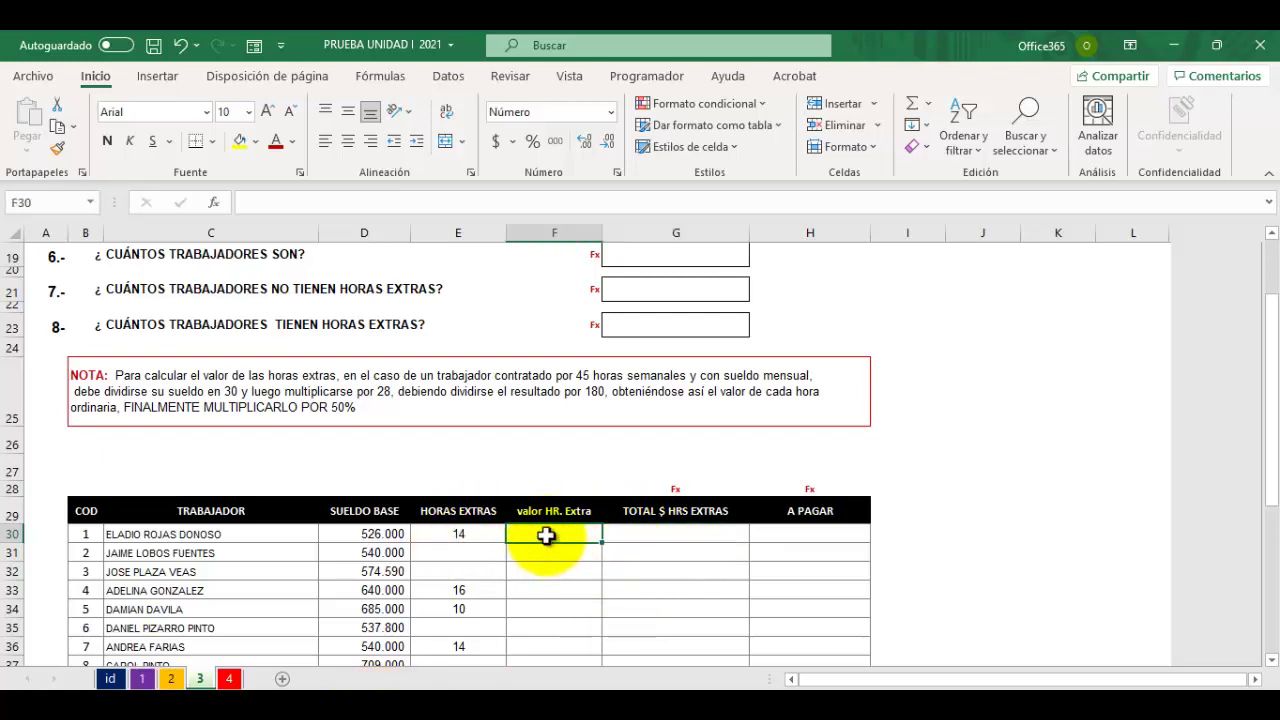
pyautogui.click(655, 537)
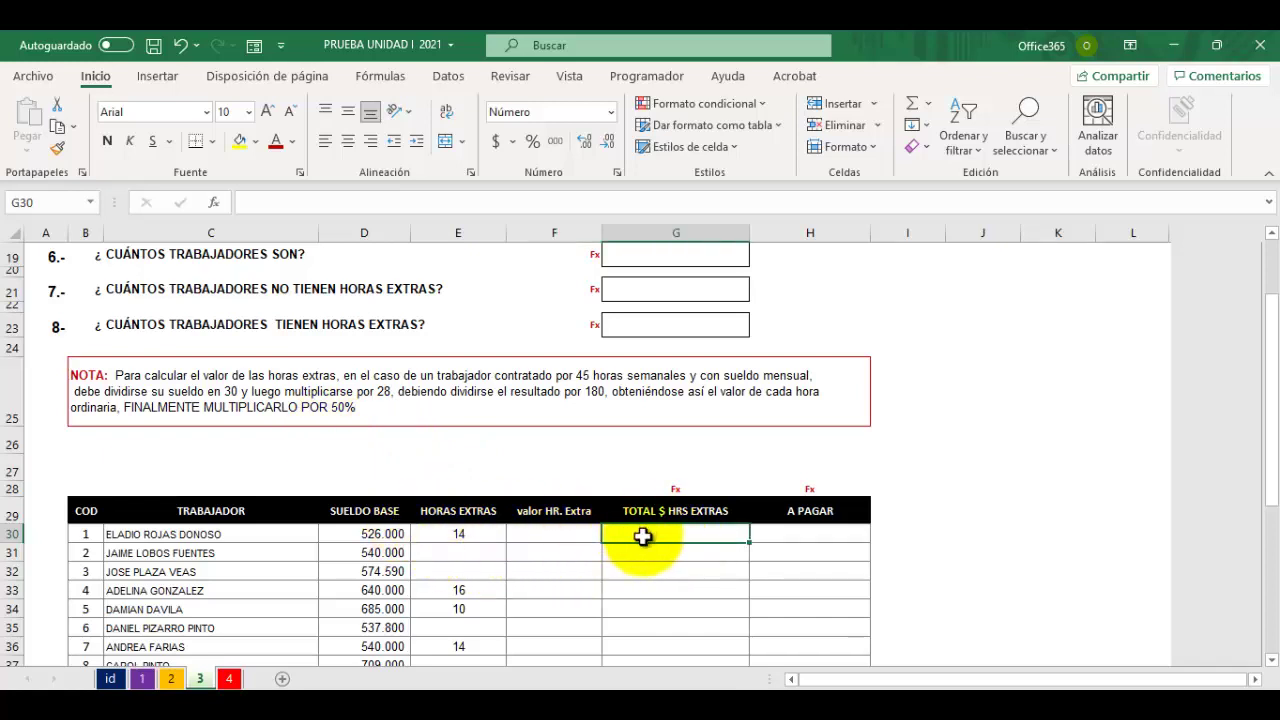
pyautogui.click(797, 535)
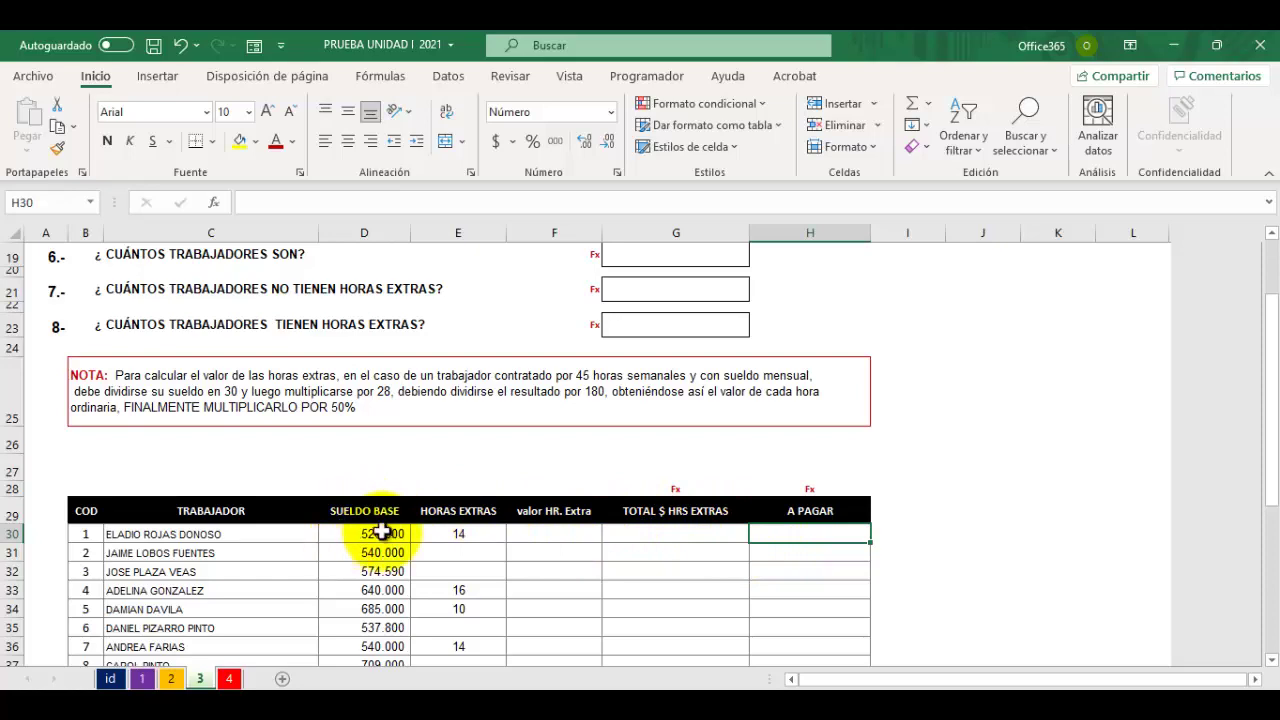
pyautogui.scroll(-9, 880, 557)
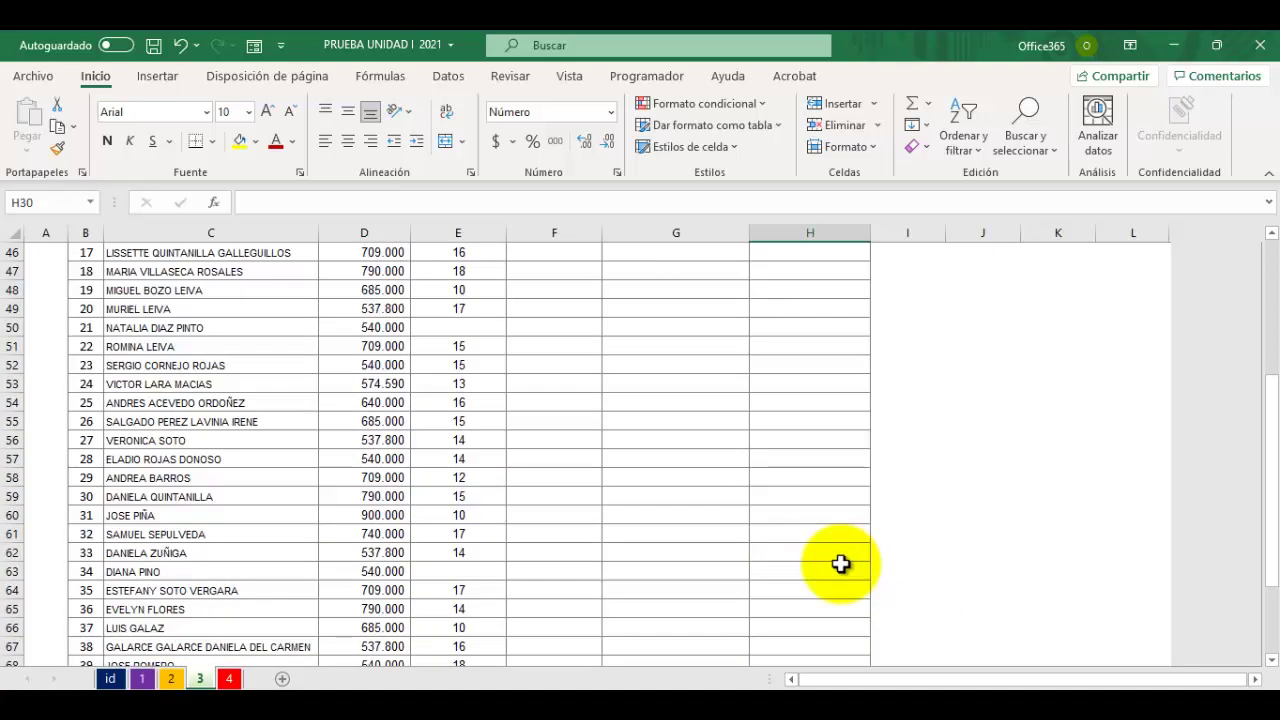
# Compare the payroll table's total cell H71 on sheet 3 with question 2's answer cell G10 about the total payable to staff
pyautogui.scroll(-5, 840, 563)
pyautogui.click(808, 437)
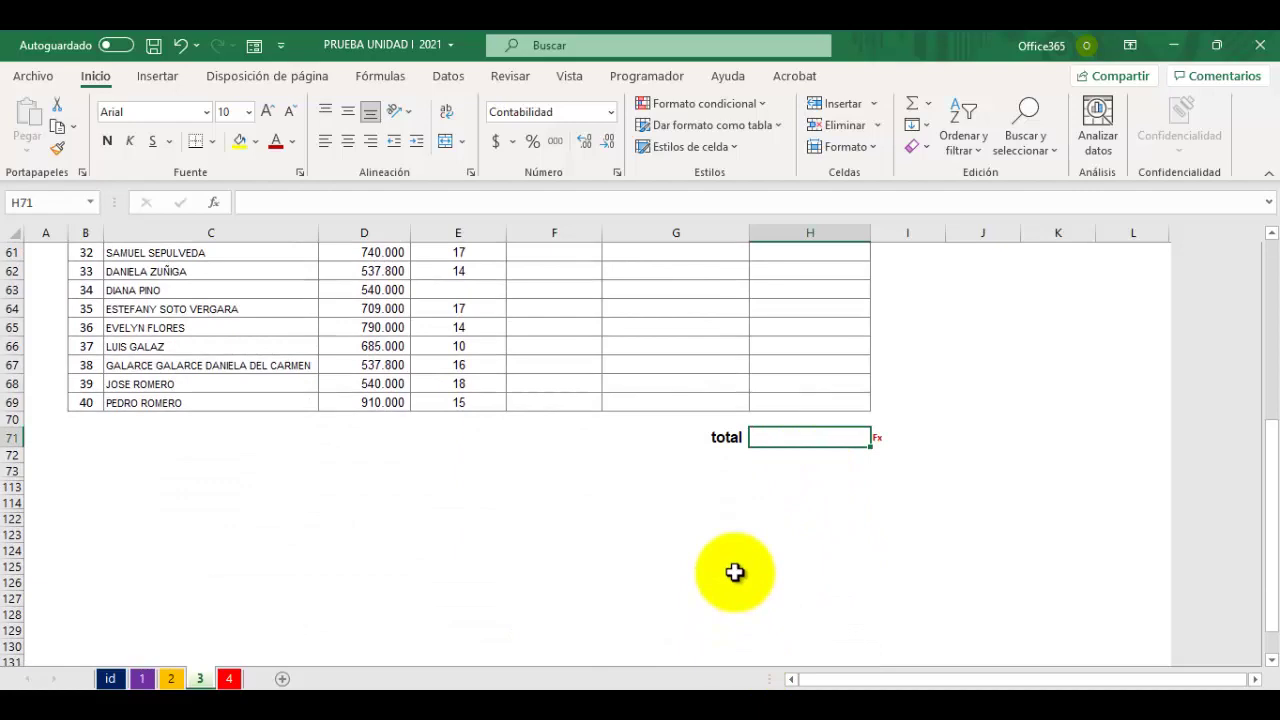
pyautogui.scroll(17, 735, 572)
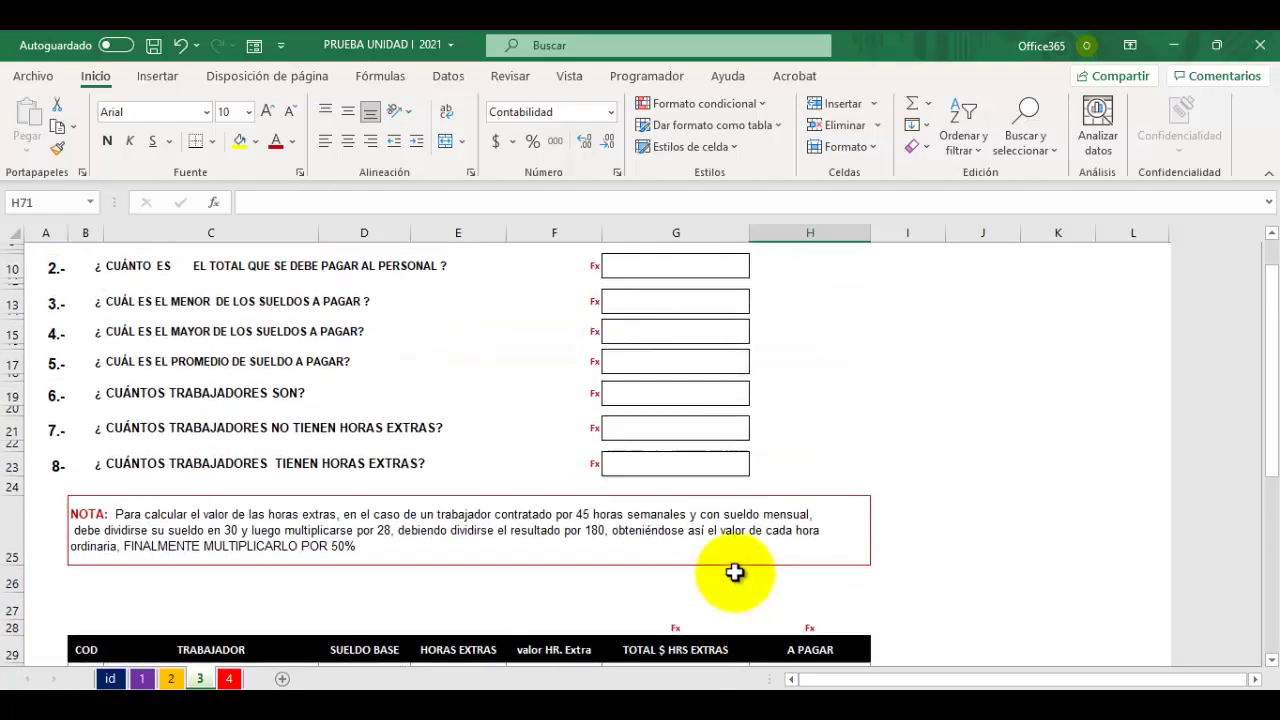
pyautogui.scroll(3, 735, 572)
pyautogui.scroll(-1, 737, 566)
pyautogui.click(658, 372)
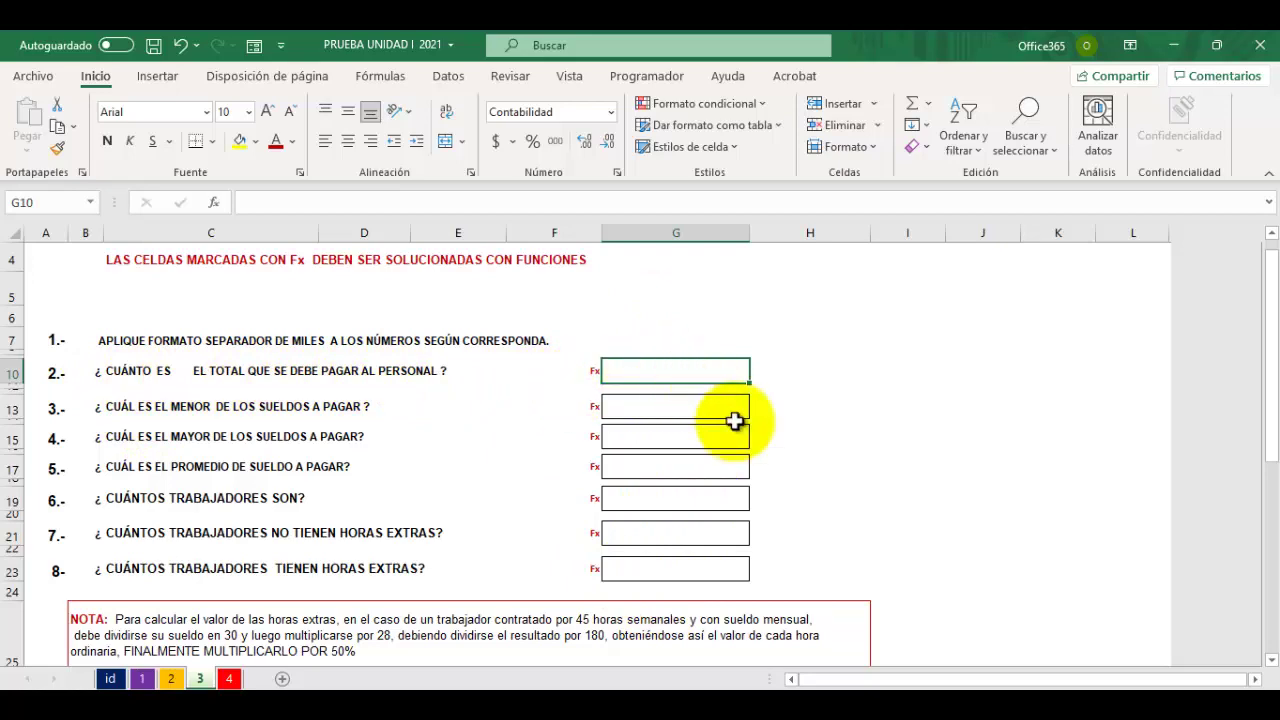
pyautogui.scroll(-20, 823, 491)
pyautogui.click(808, 380)
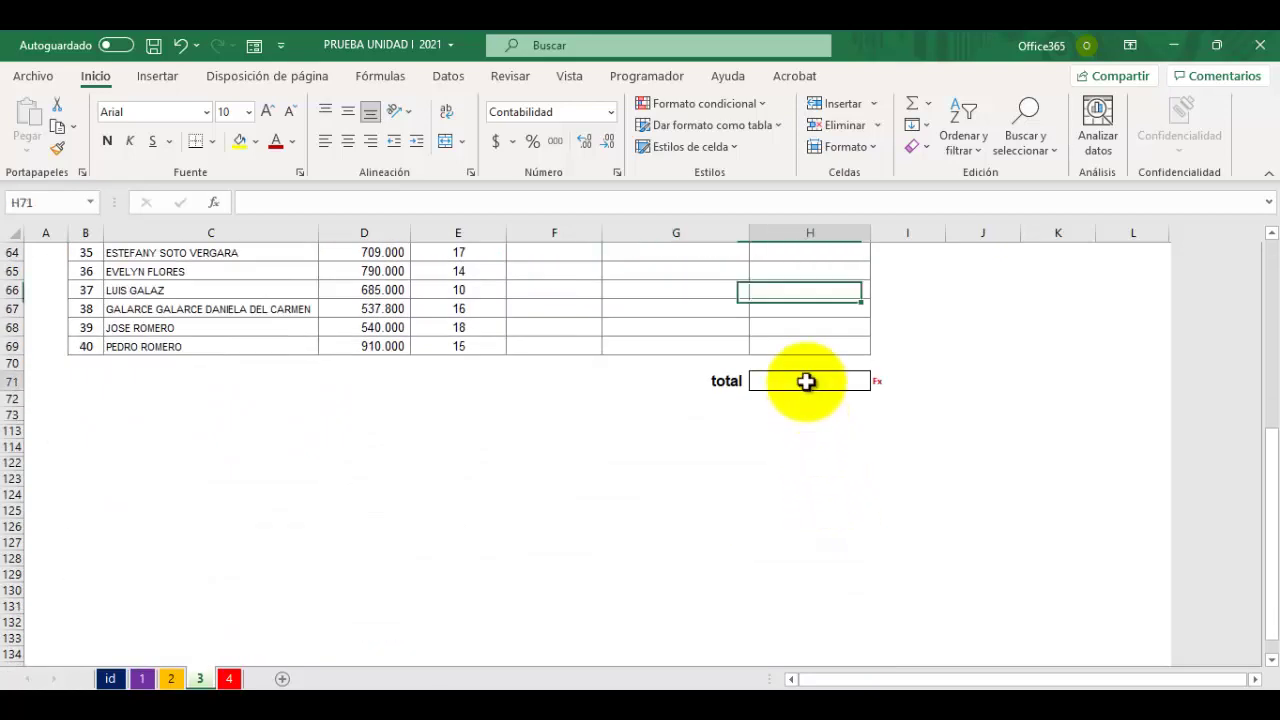
pyautogui.scroll(15, 760, 491)
pyautogui.scroll(6, 760, 491)
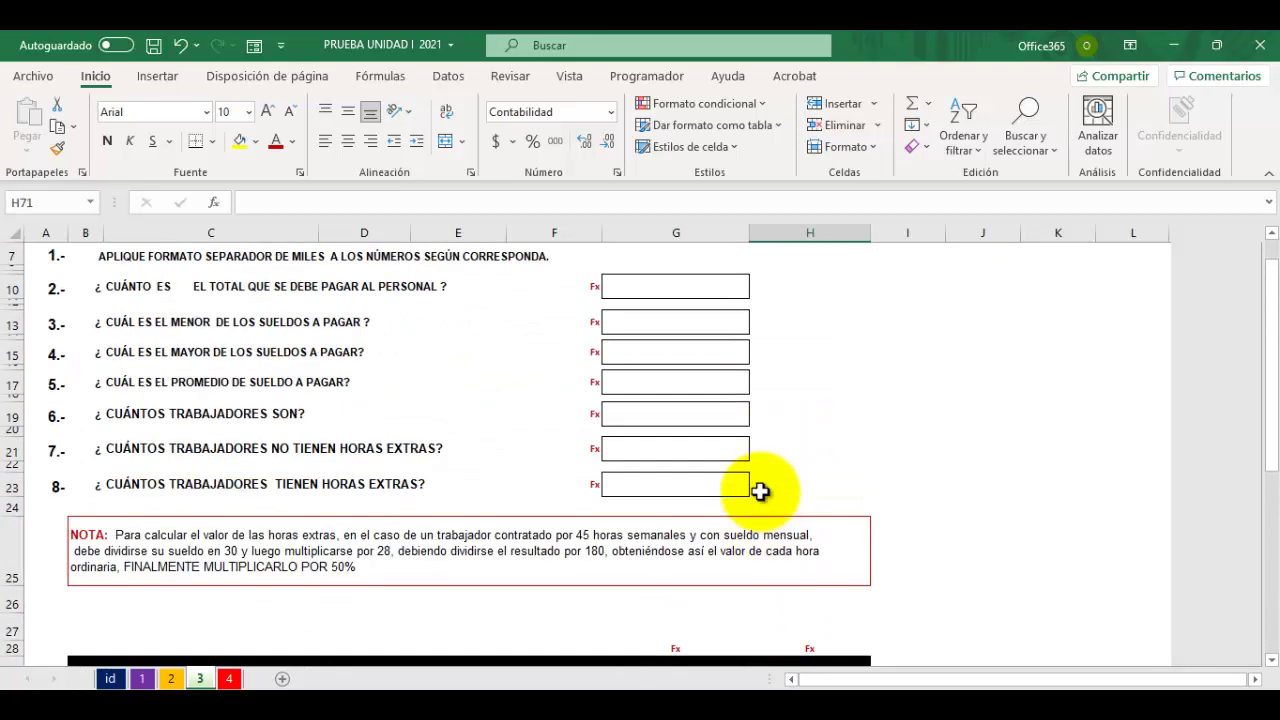
# Go through the answer cells G10 to G23 for questions 2 to 8 on total, lowest, highest and average pay and worker counts
pyautogui.click(623, 508)
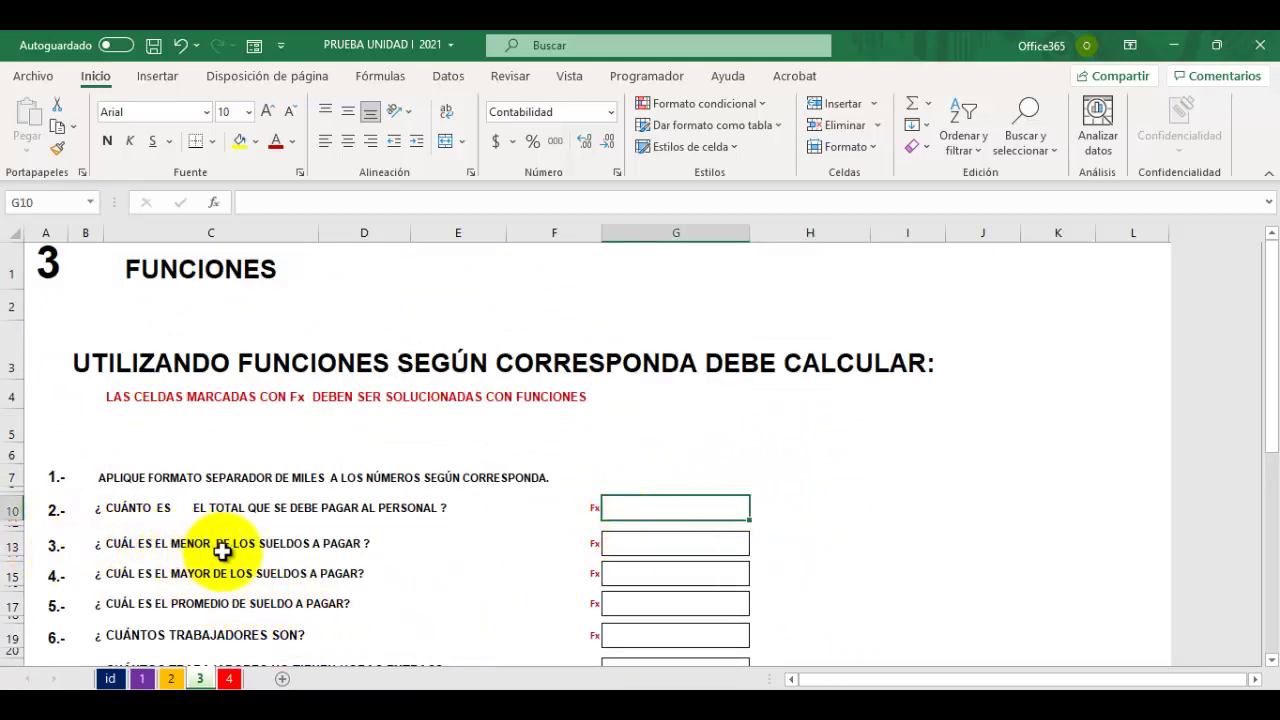
pyautogui.click(657, 544)
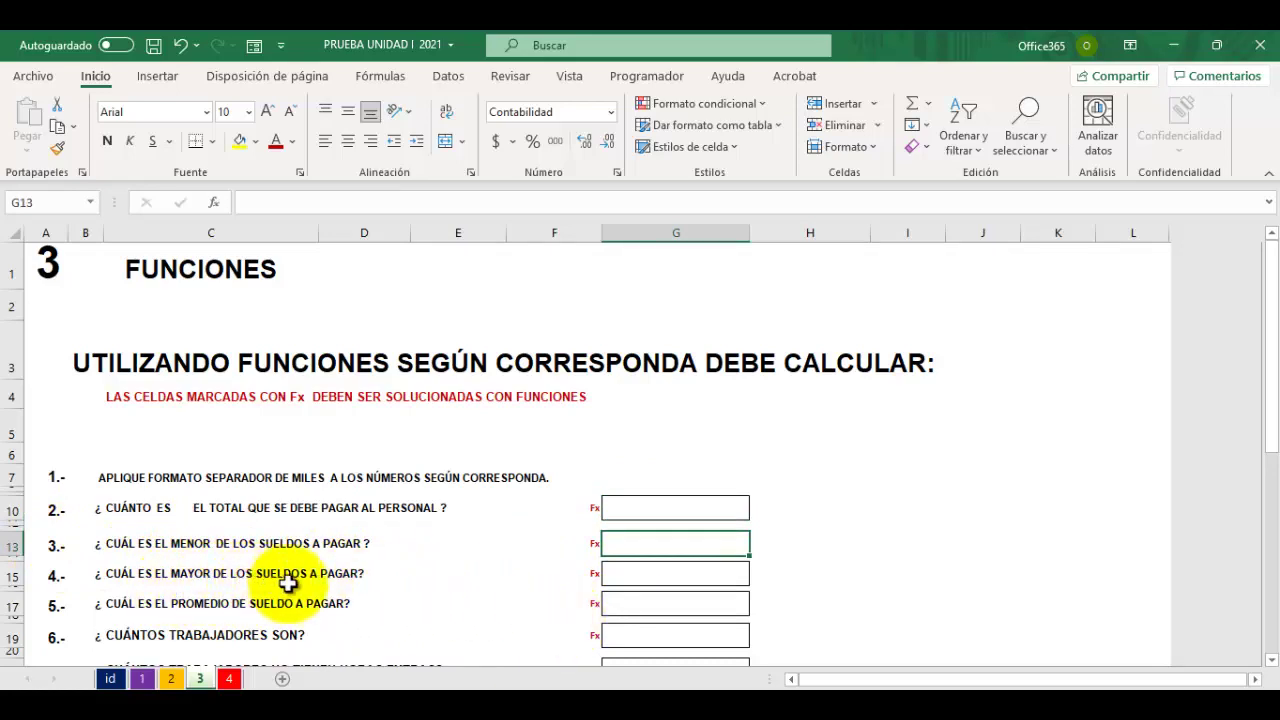
pyautogui.click(665, 578)
pyautogui.scroll(-1, 497, 627)
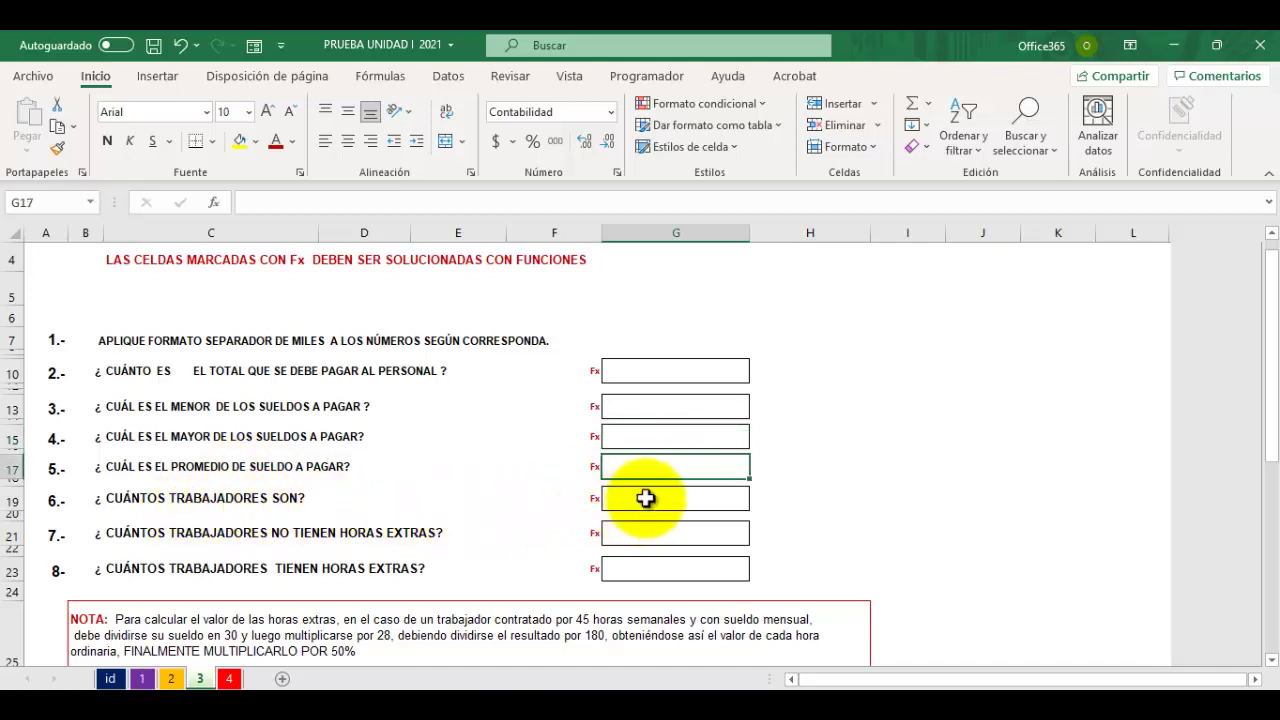
pyautogui.click(645, 498)
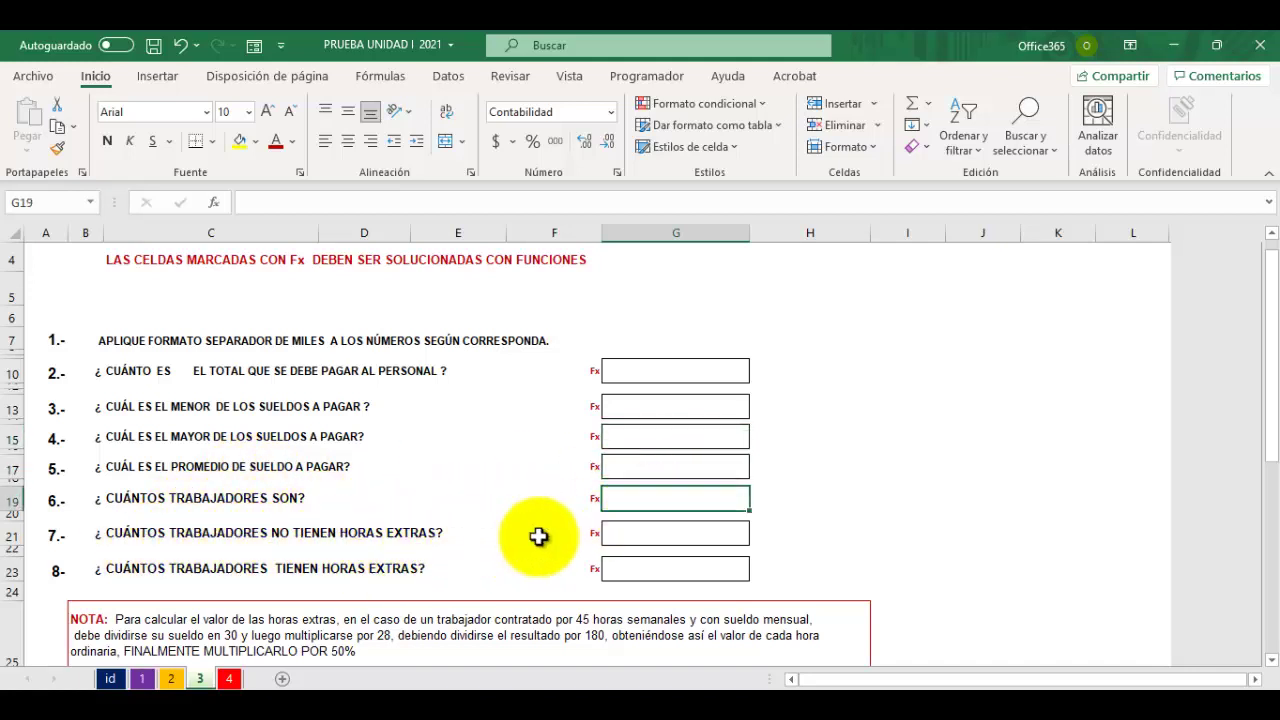
pyautogui.click(651, 531)
pyautogui.scroll(-2, 334, 551)
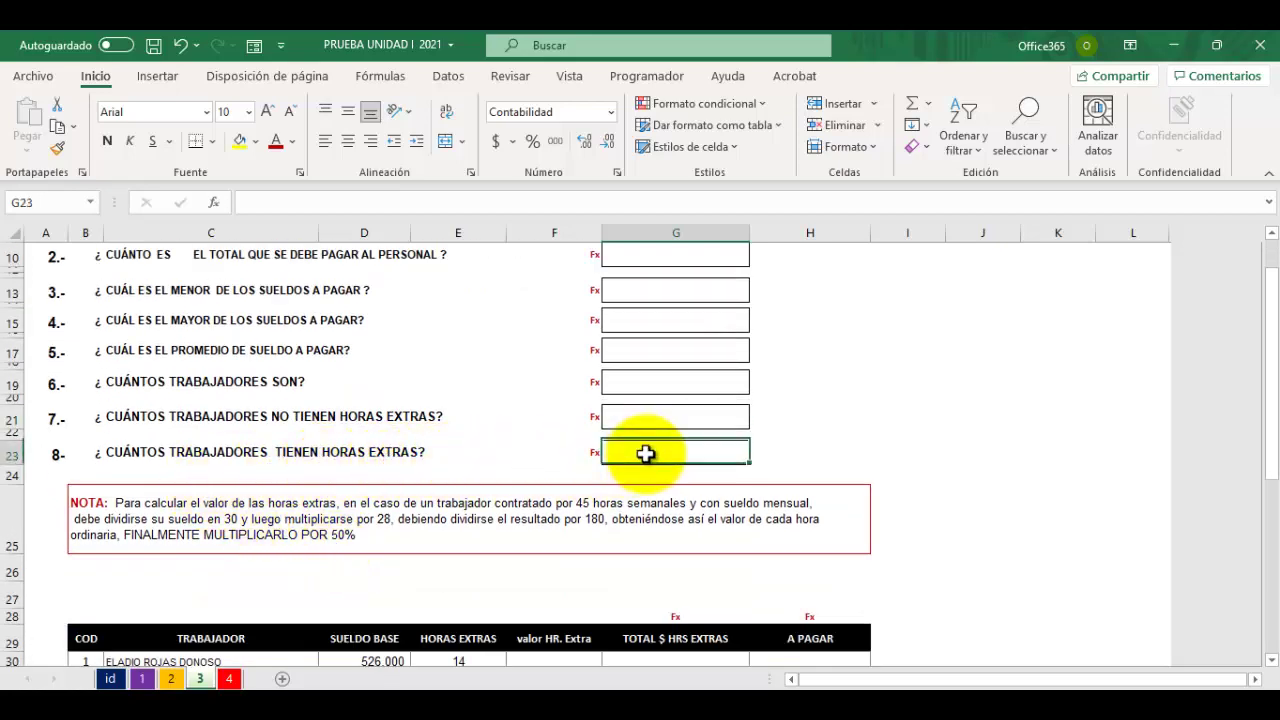
# Check the overtime note and the payroll table's HORAS EXTRAS and A PAGAR columns against the worker-count questions
pyautogui.scroll(-3, 510, 510)
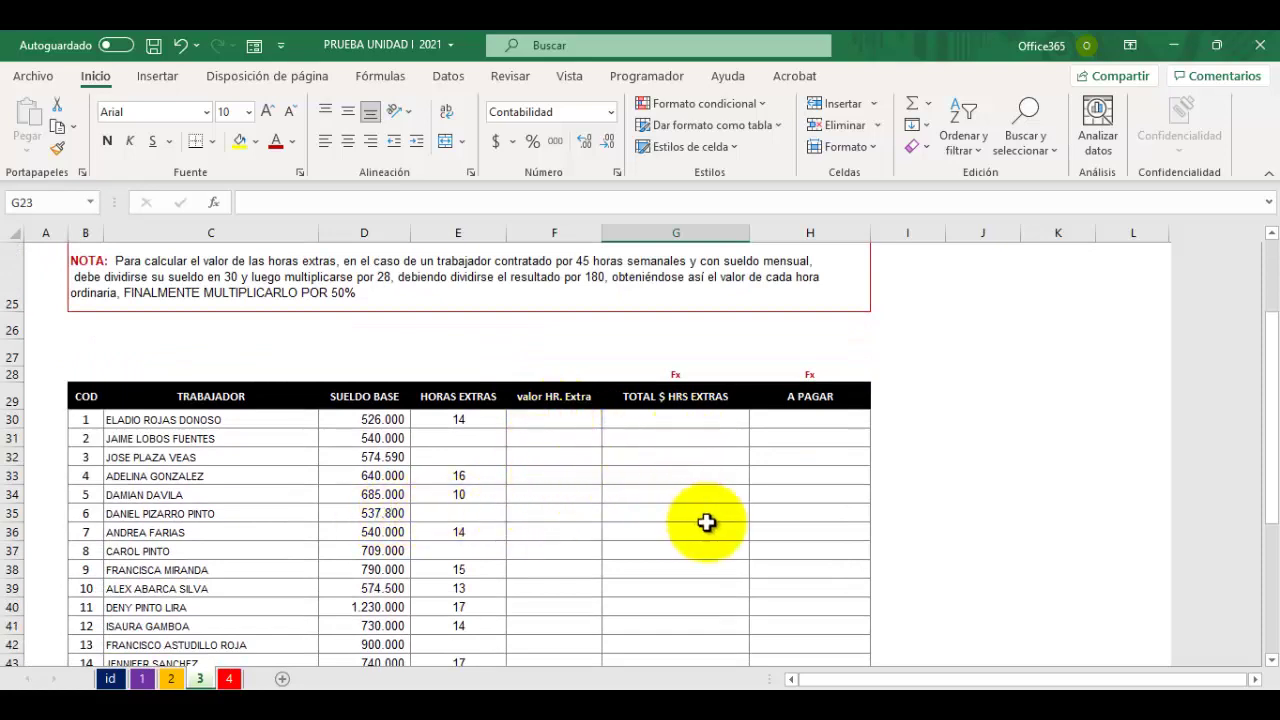
pyautogui.scroll(3, 706, 508)
pyautogui.scroll(3, 706, 508)
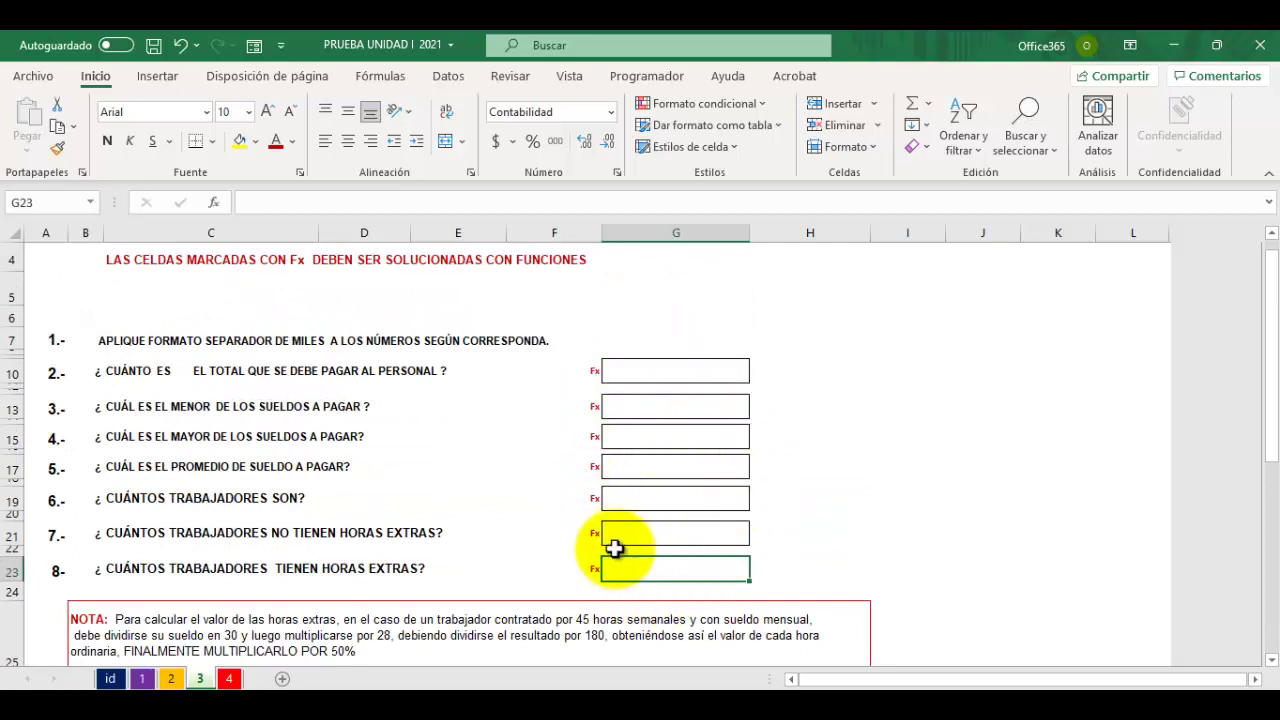
pyautogui.scroll(-5, 611, 540)
pyautogui.click(806, 571)
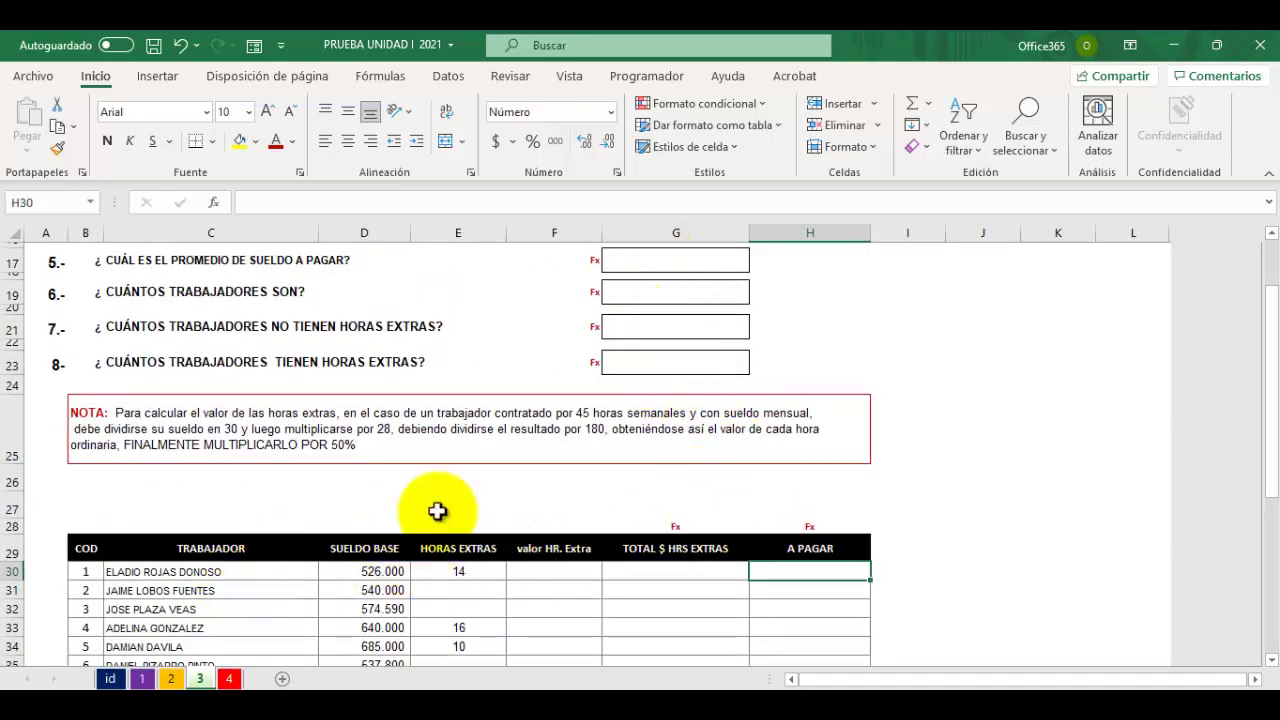
pyautogui.scroll(-2, 652, 587)
pyautogui.scroll(3, 650, 585)
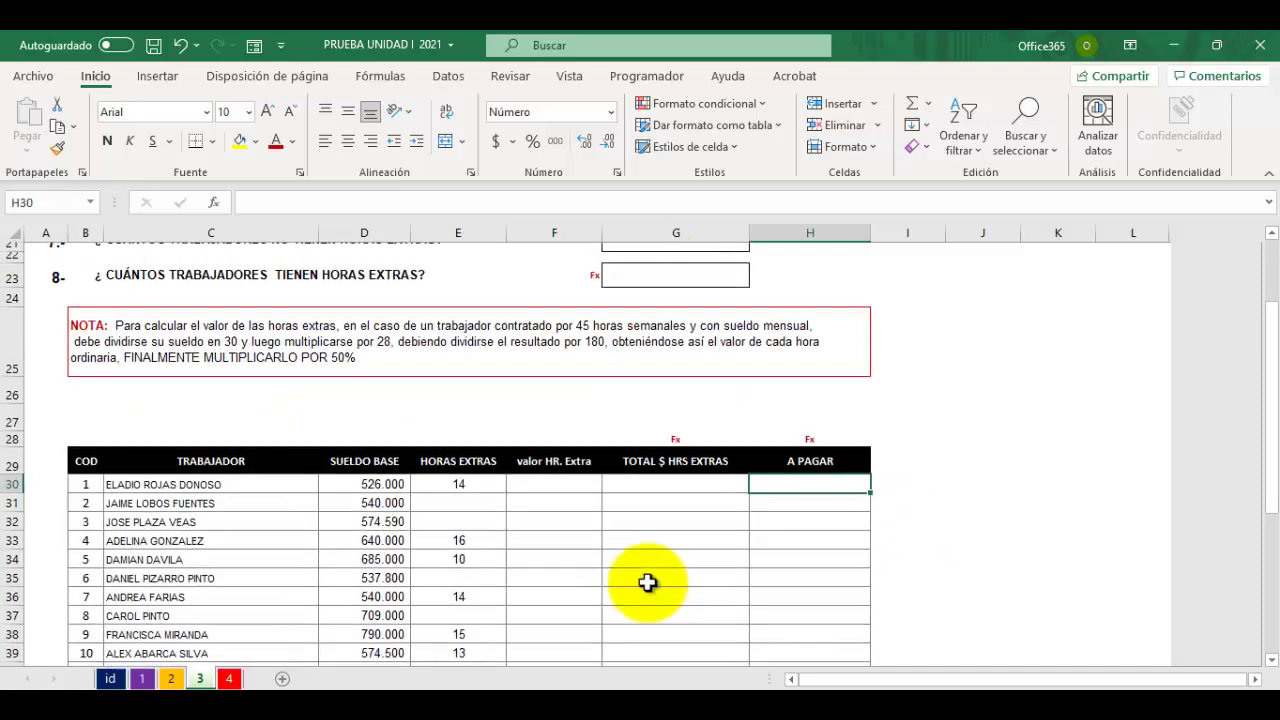
# Open sheet 4 and review its sixteen sales and salary questions and the vendors' weekly sales table
pyautogui.click(230, 680)
pyautogui.scroll(-3, 674, 506)
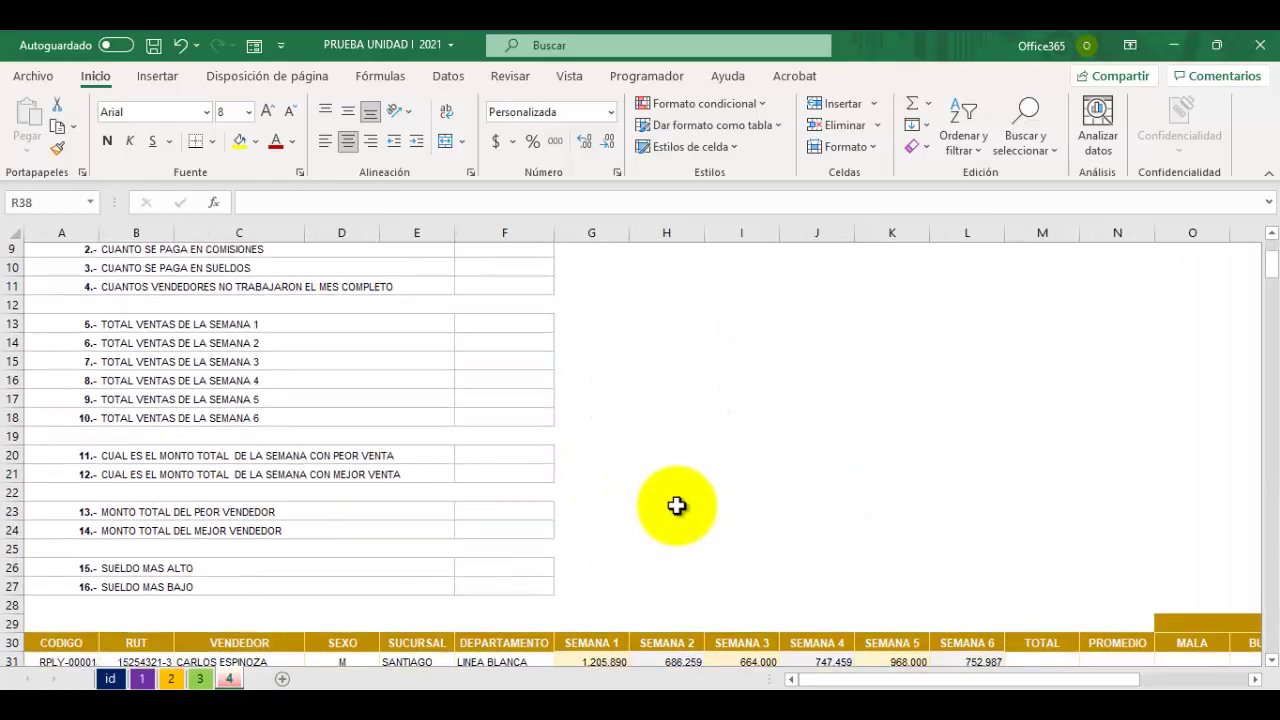
pyautogui.scroll(-6, 676, 505)
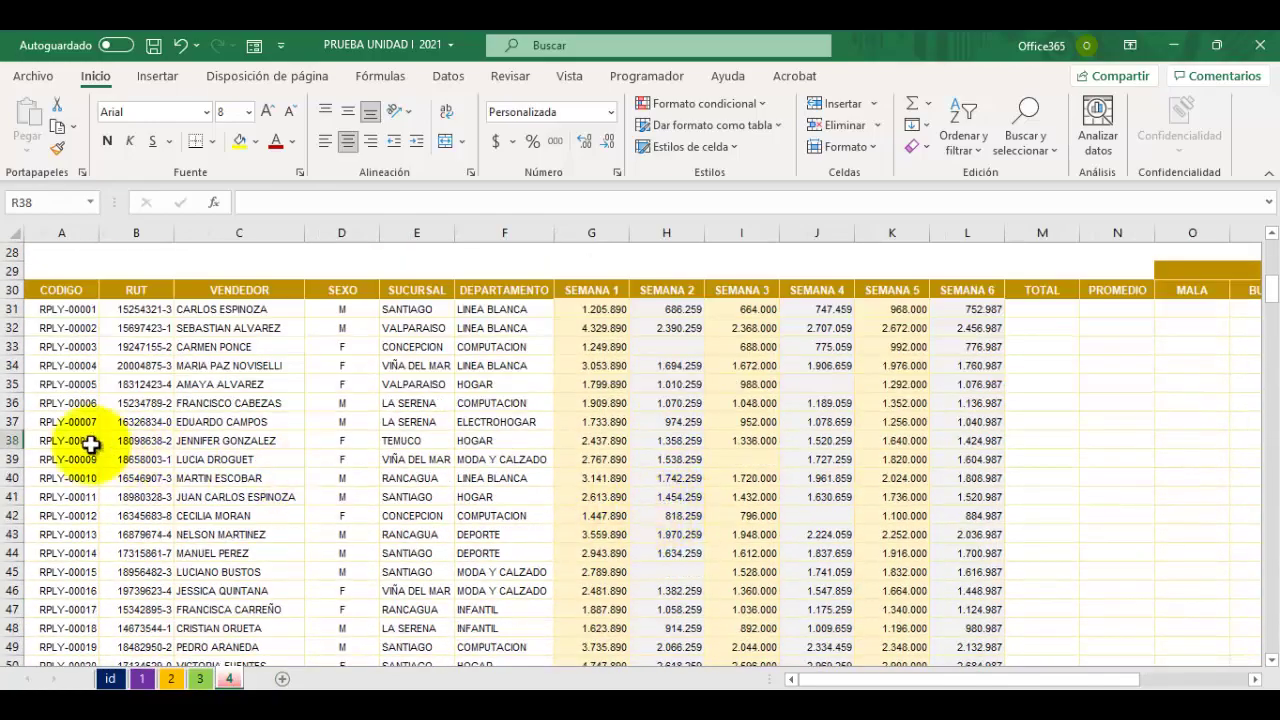
pyautogui.scroll(-13, 120, 422)
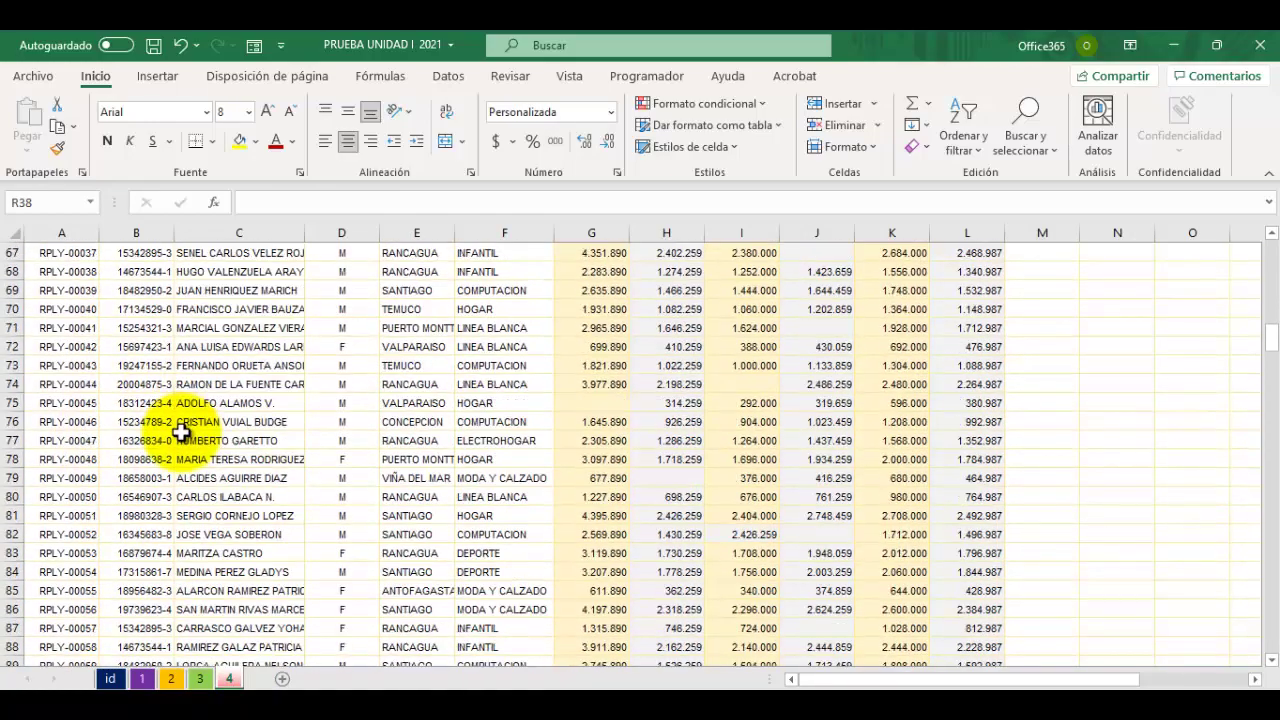
pyautogui.scroll(-4, 180, 432)
pyautogui.scroll(15, 180, 432)
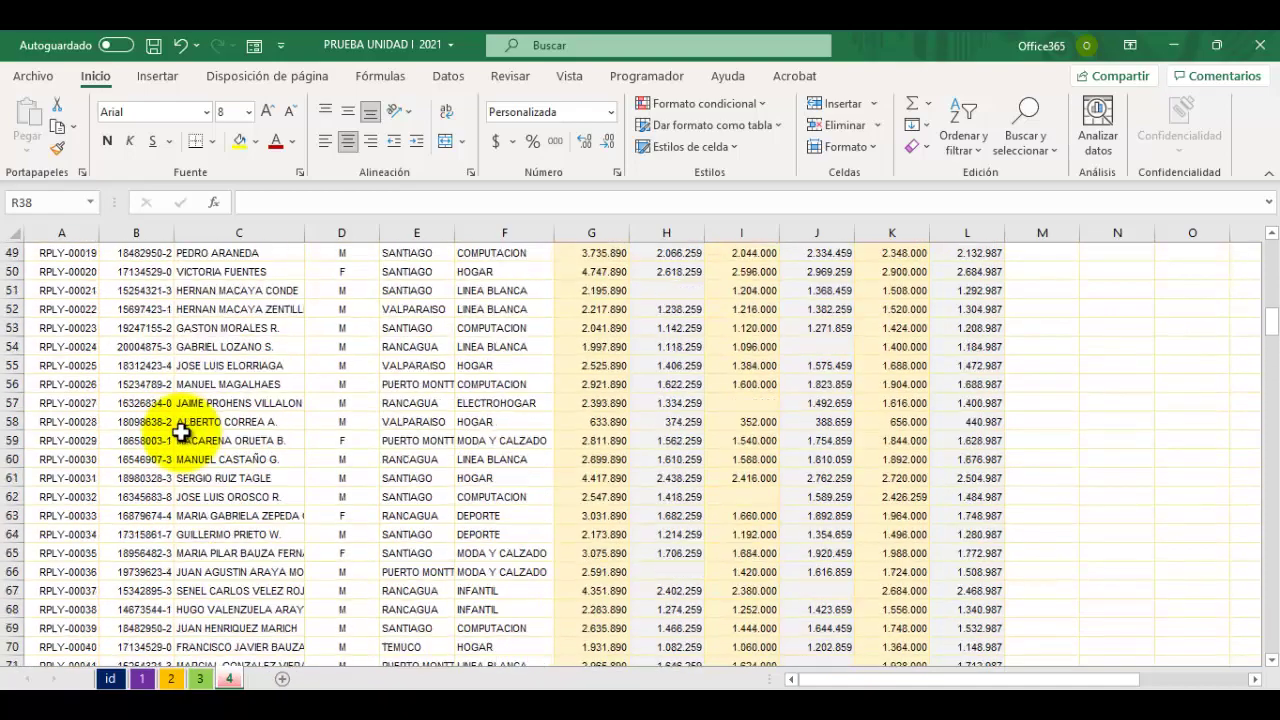
pyautogui.scroll(4, 180, 432)
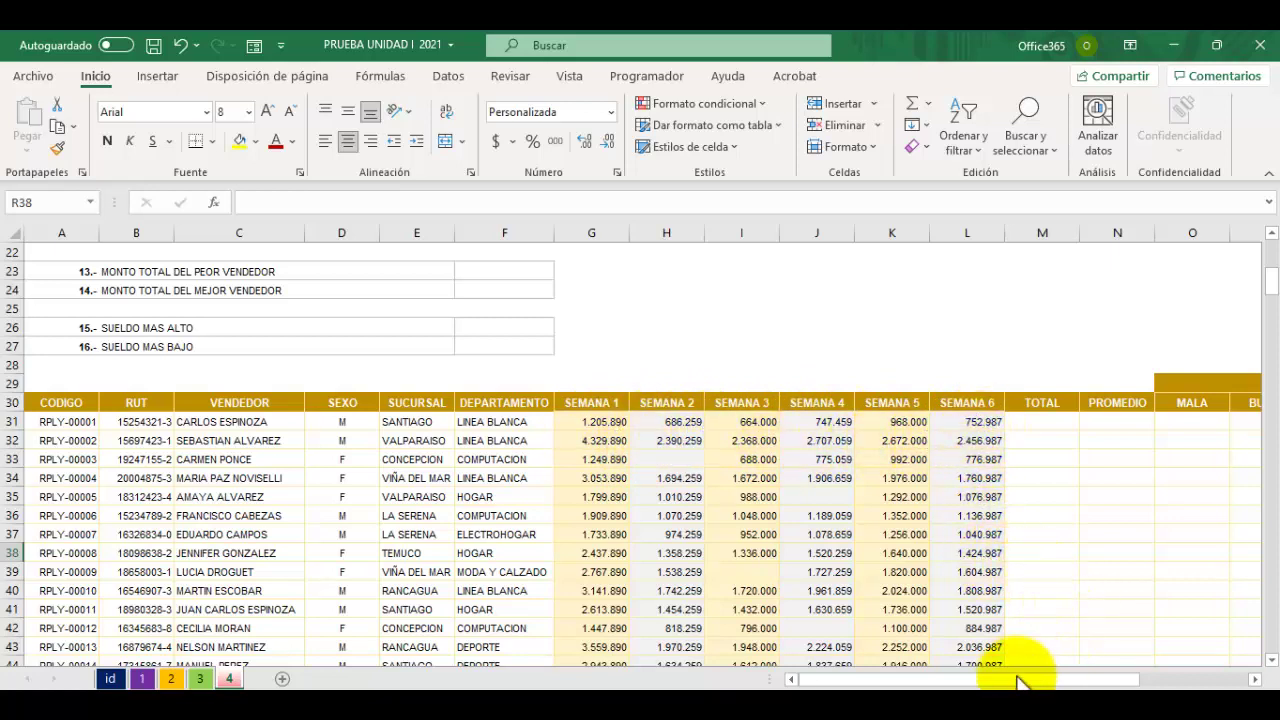
# Inspect the blank calculation columns of the vendors' table, starting with TOTAL in the first vendor's row
pyautogui.moveTo(1003, 680); pyautogui.dragTo(1134, 680)
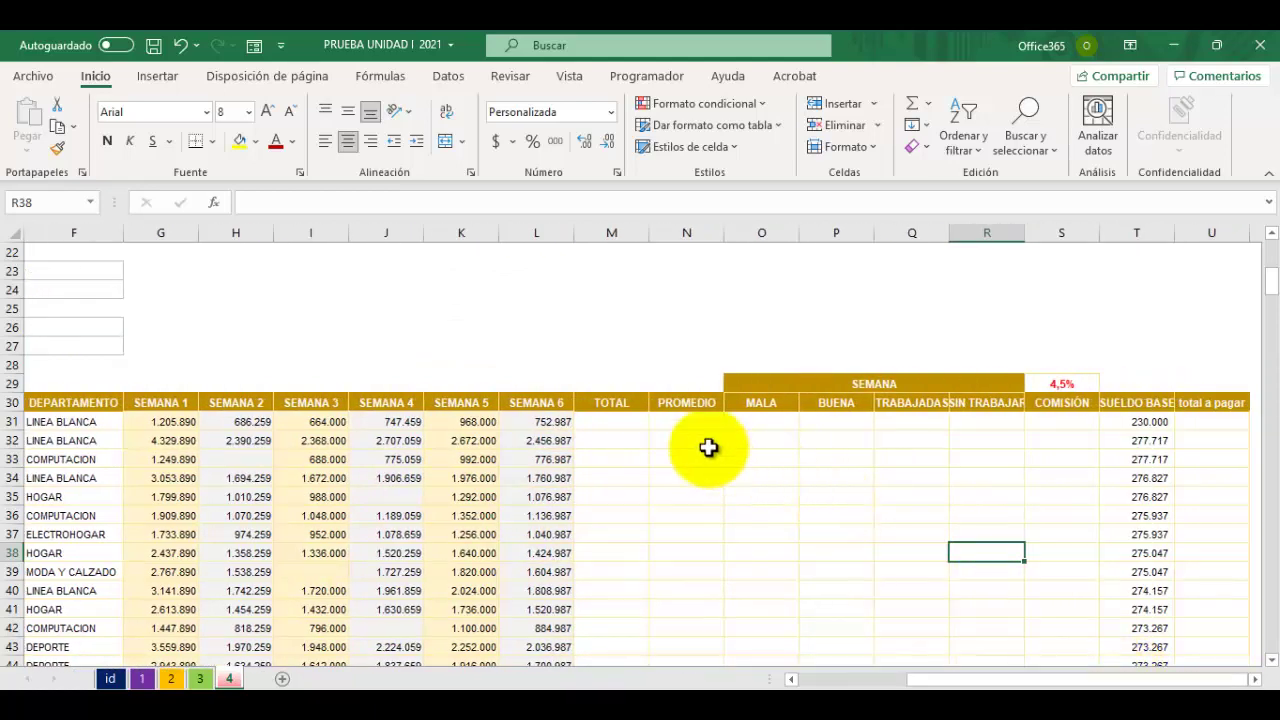
pyautogui.click(611, 421)
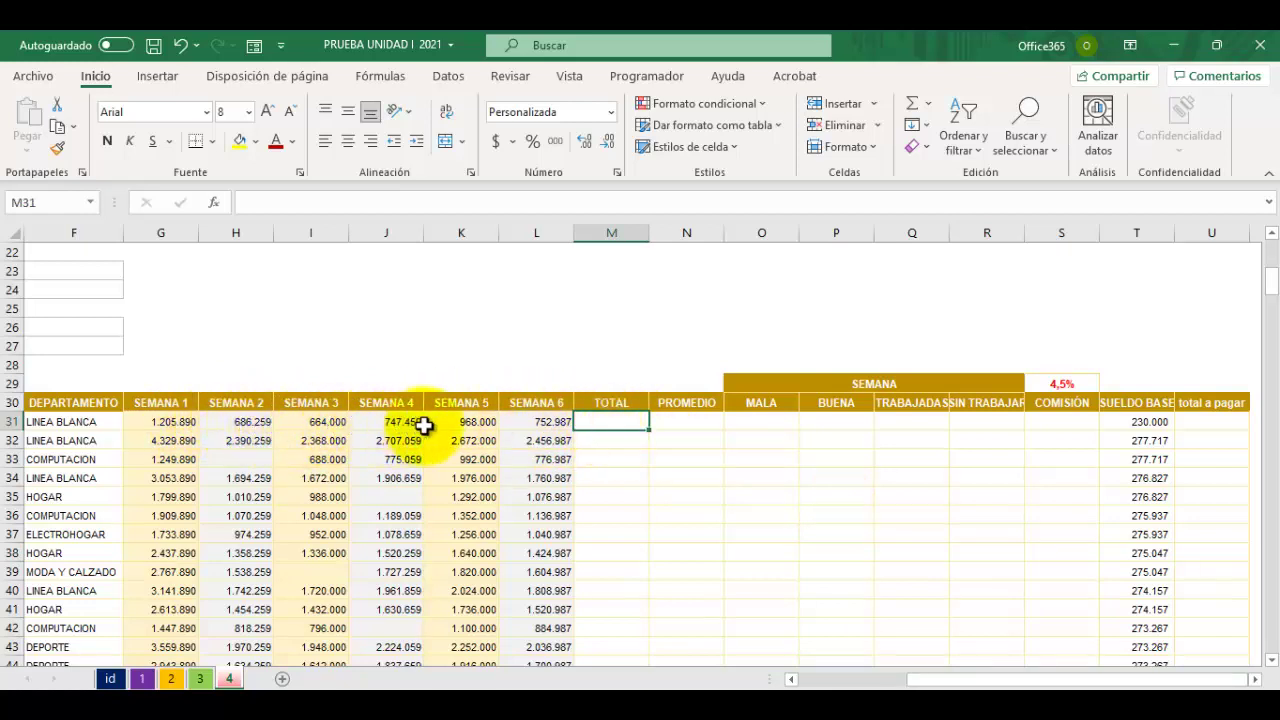
pyautogui.click(643, 477)
# Try totalling the first vendor's six weeks in M31 with =G31+H31+I31+J31+K31+L31, and clear the cell
pyautogui.click(621, 423)
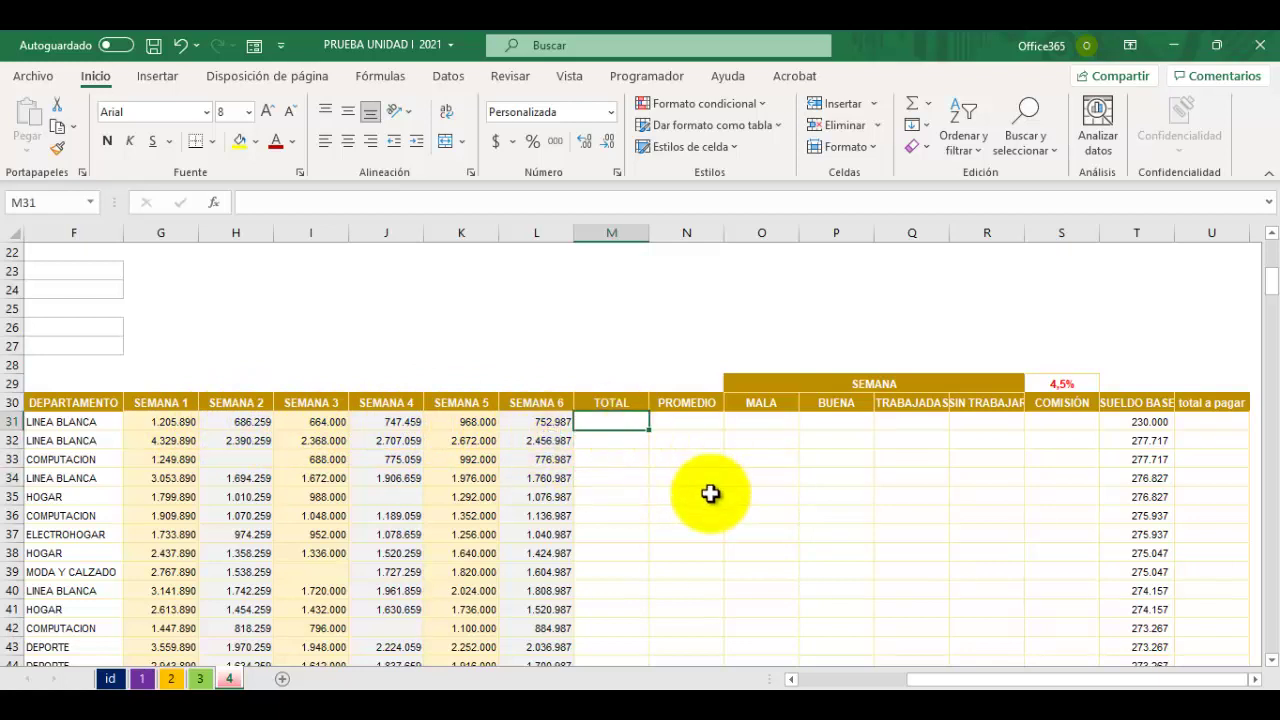
pyautogui.write('=')
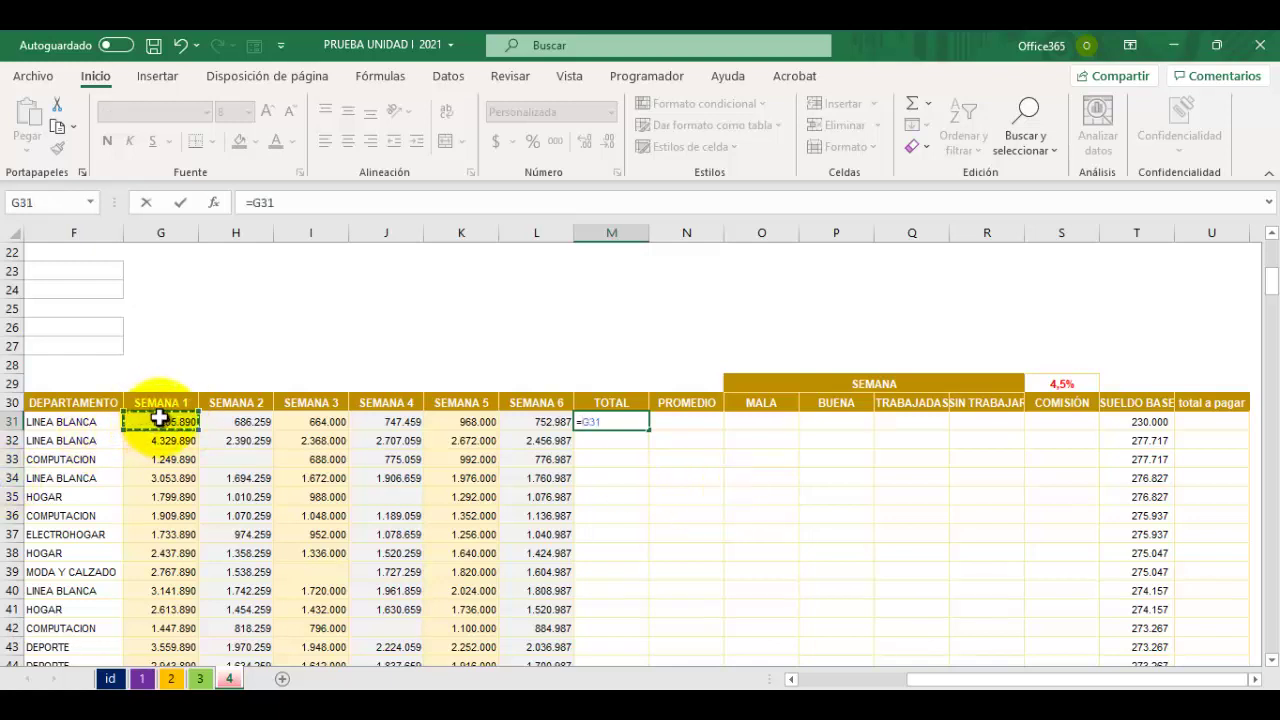
pyautogui.write('+')
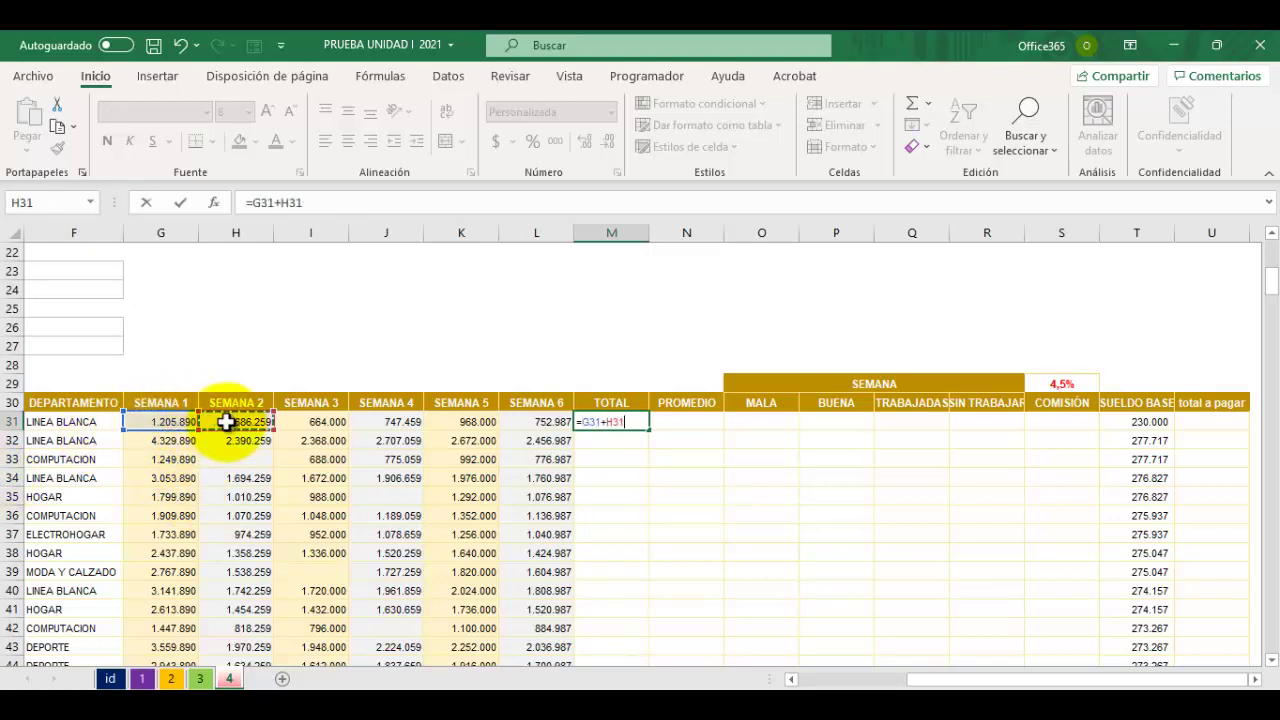
pyautogui.write('+')
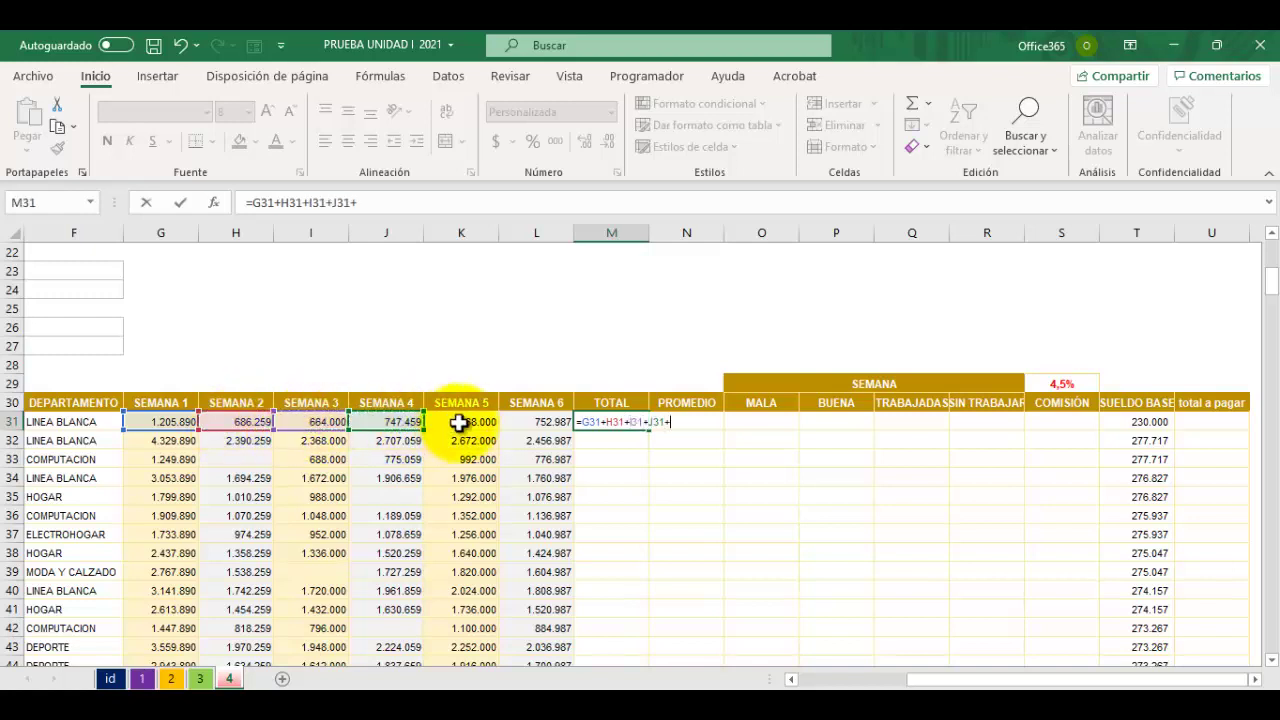
pyautogui.write('+')
pyautogui.click(527, 419)
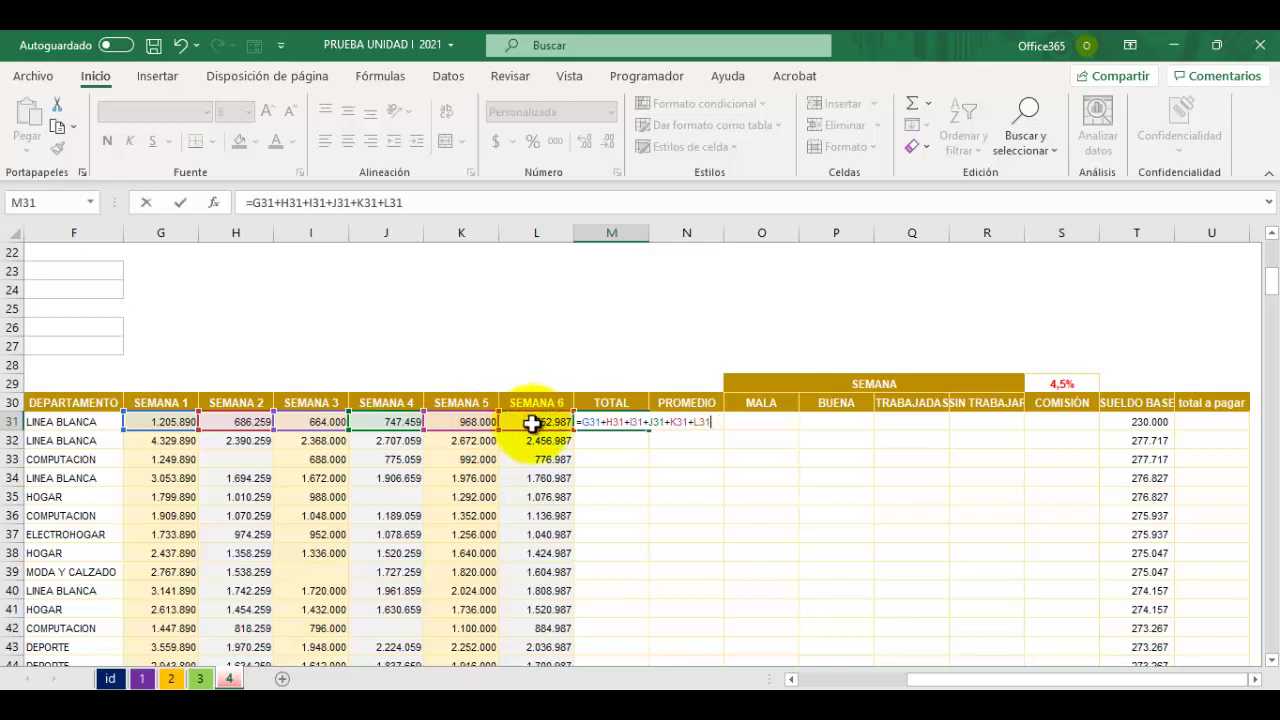
pyautogui.press('Return')
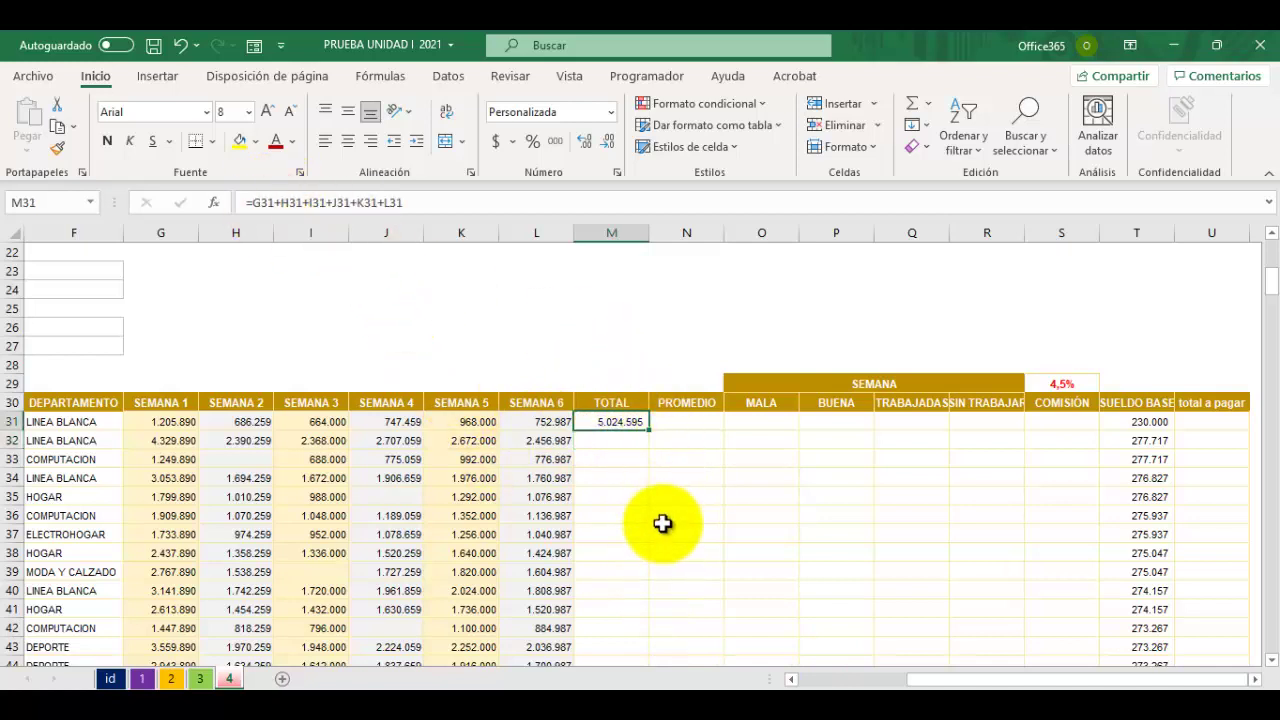
pyautogui.press('Delete')
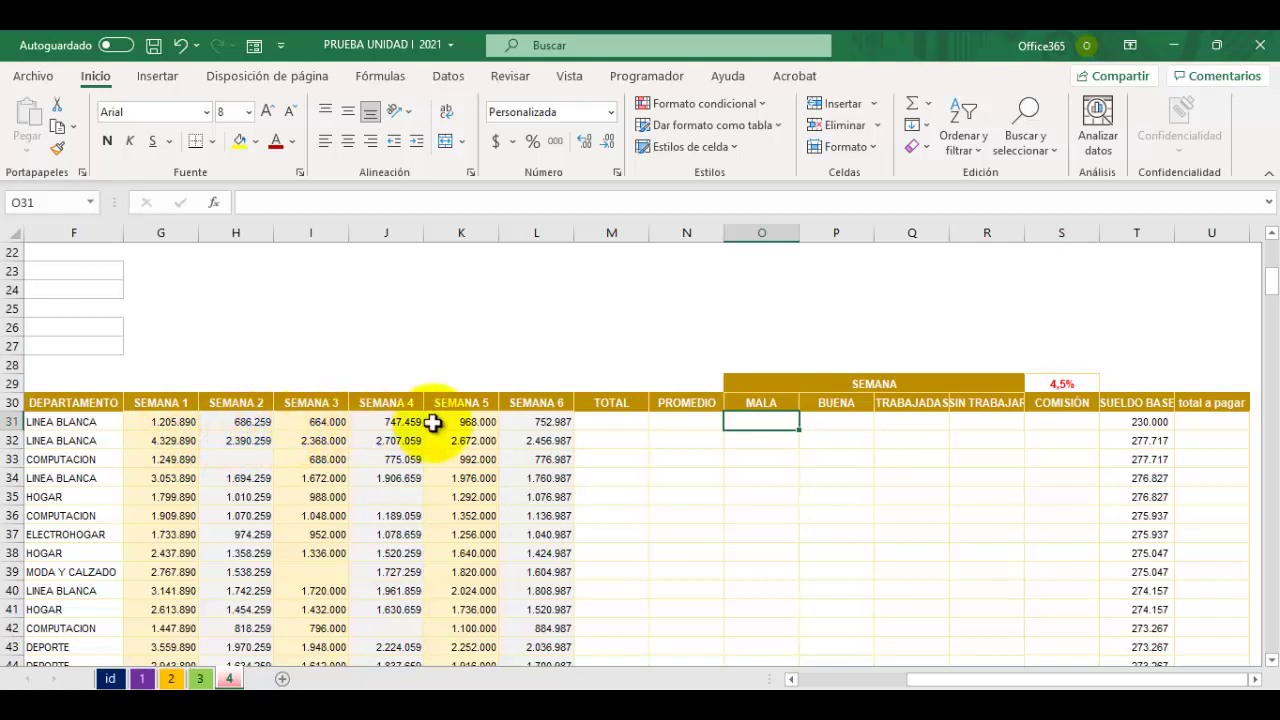
# Examine the MALA and BUENA week columns against the first vendor's sales in SEMANA 1 and SEMANA 3
pyautogui.click(330, 422)
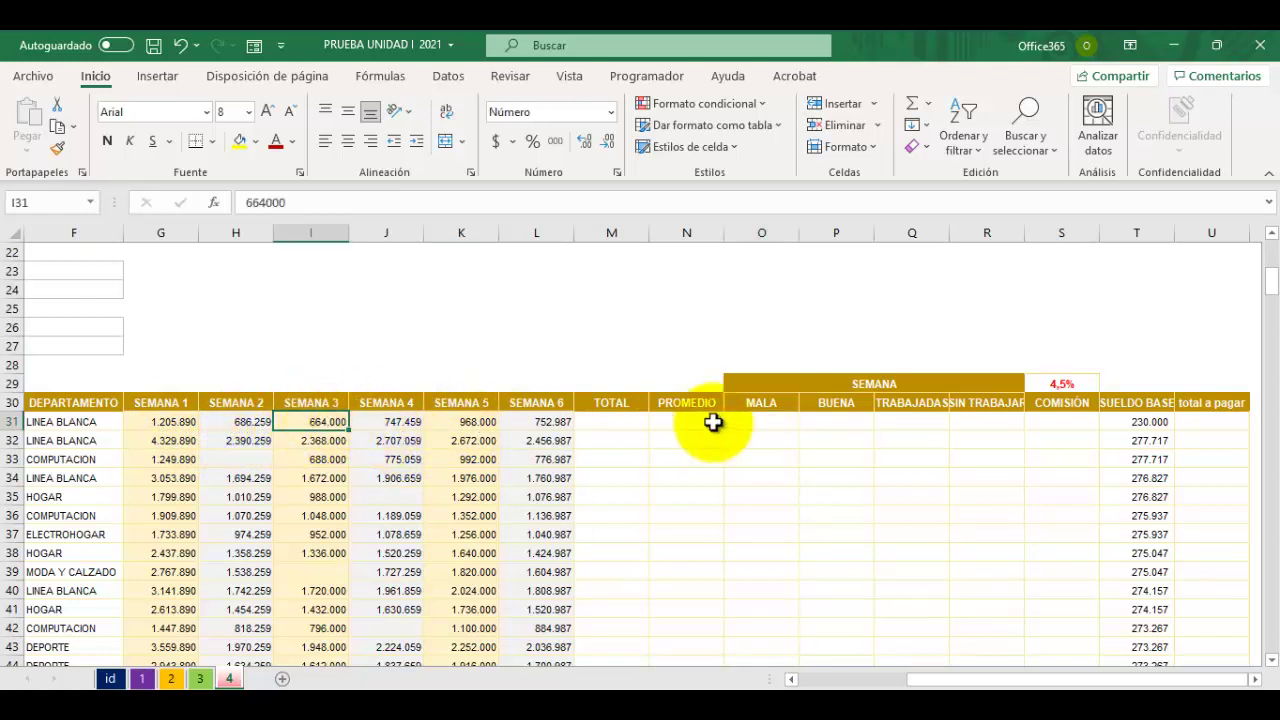
pyautogui.click(757, 421)
pyautogui.click(835, 423)
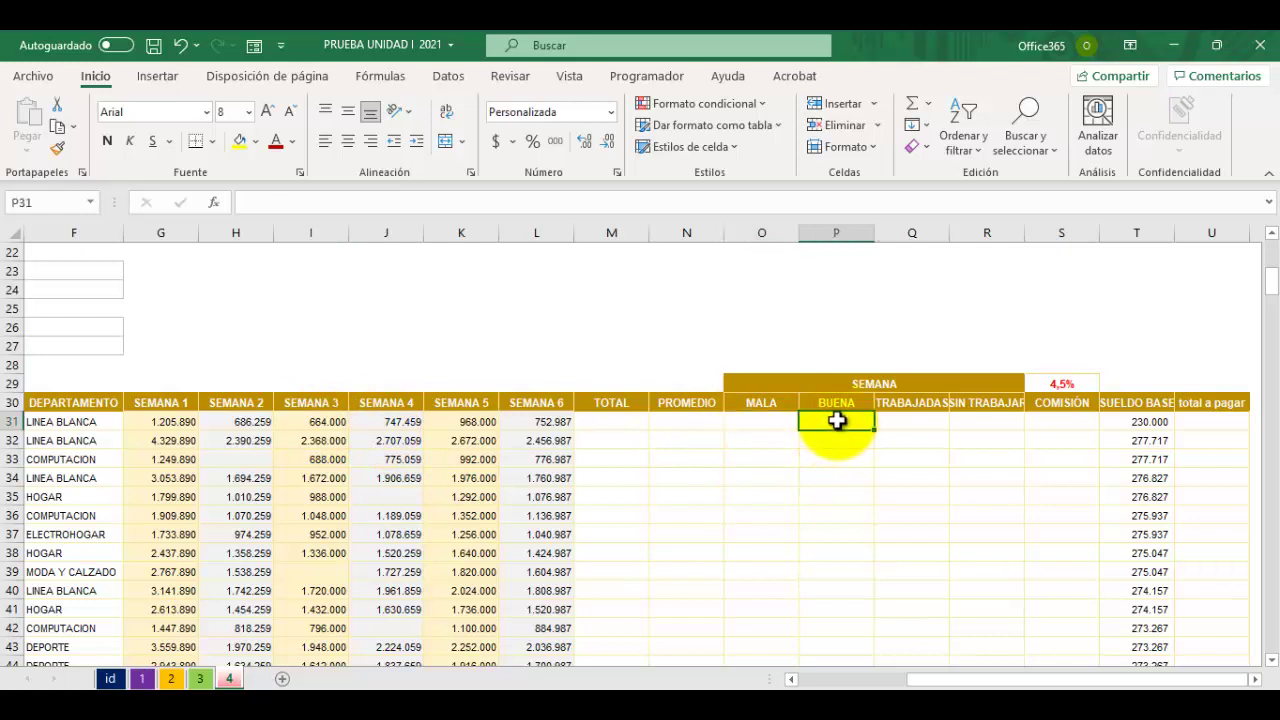
pyautogui.click(190, 422)
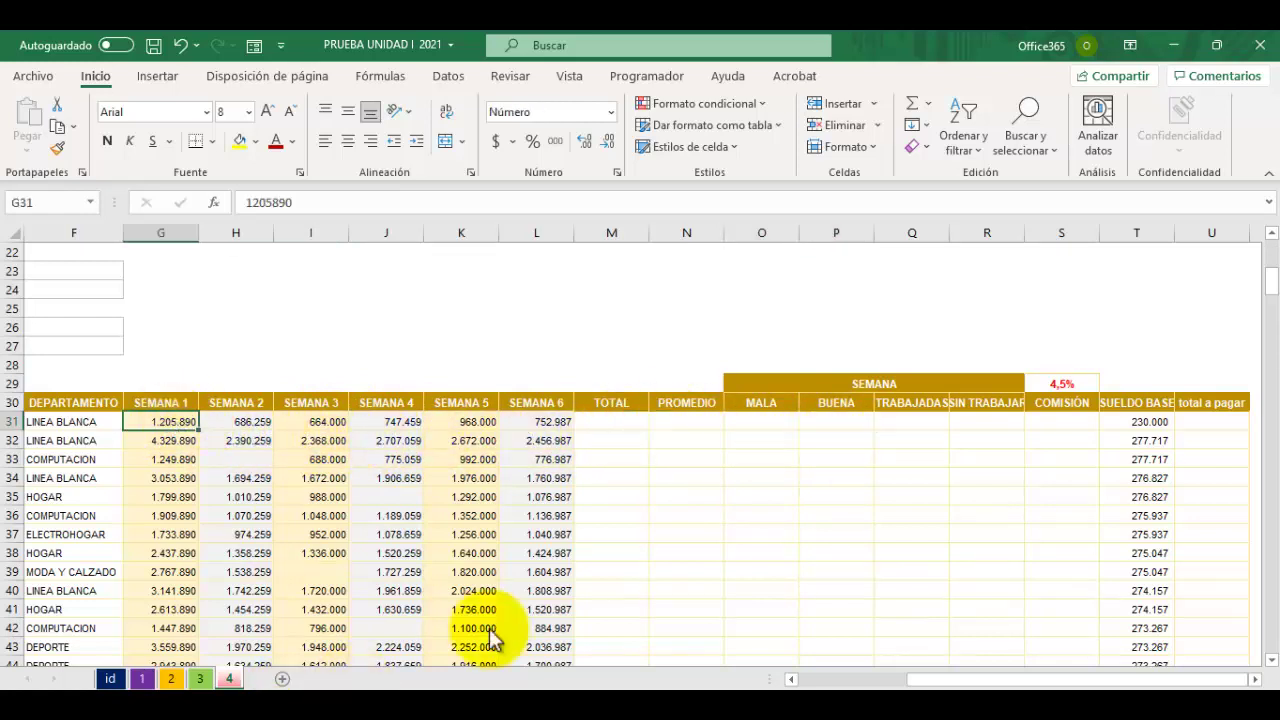
# Examine the TRABAJADAS and SIN TRABAJAR columns for the vendors in rows 31 and 33, comparing them with their weekly sales
pyautogui.click(916, 426)
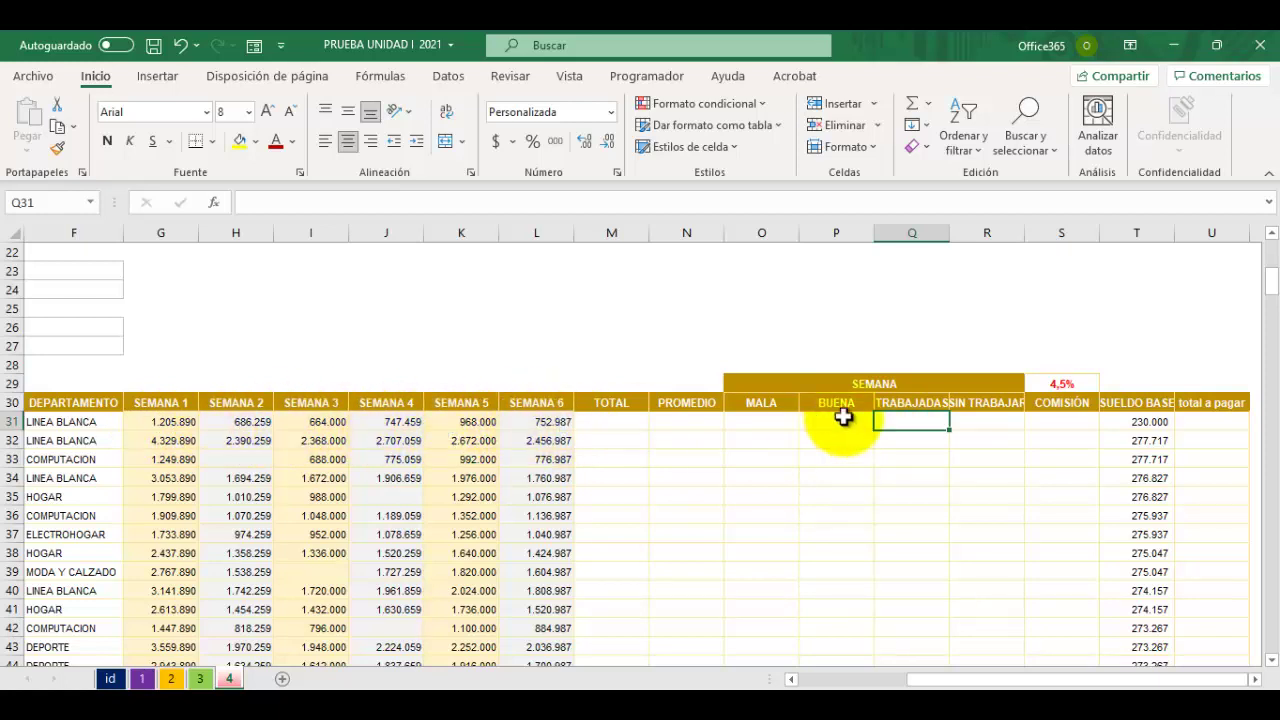
pyautogui.click(984, 420)
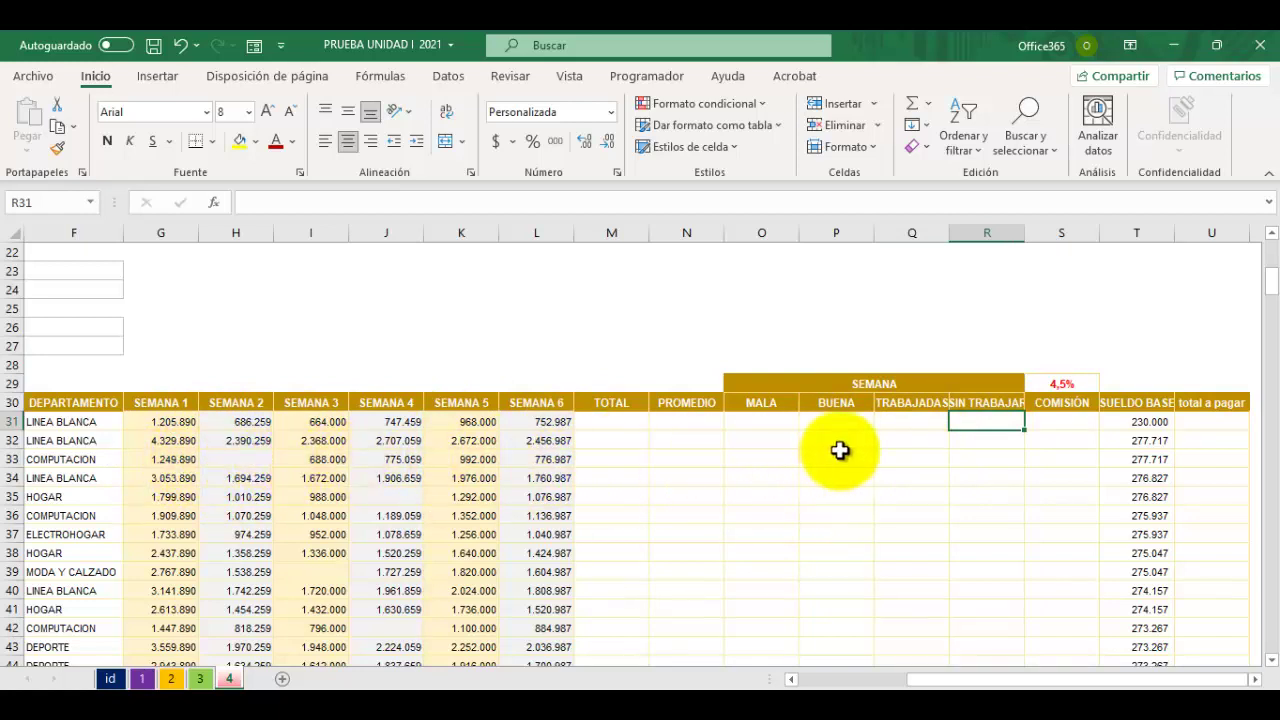
pyautogui.click(918, 456)
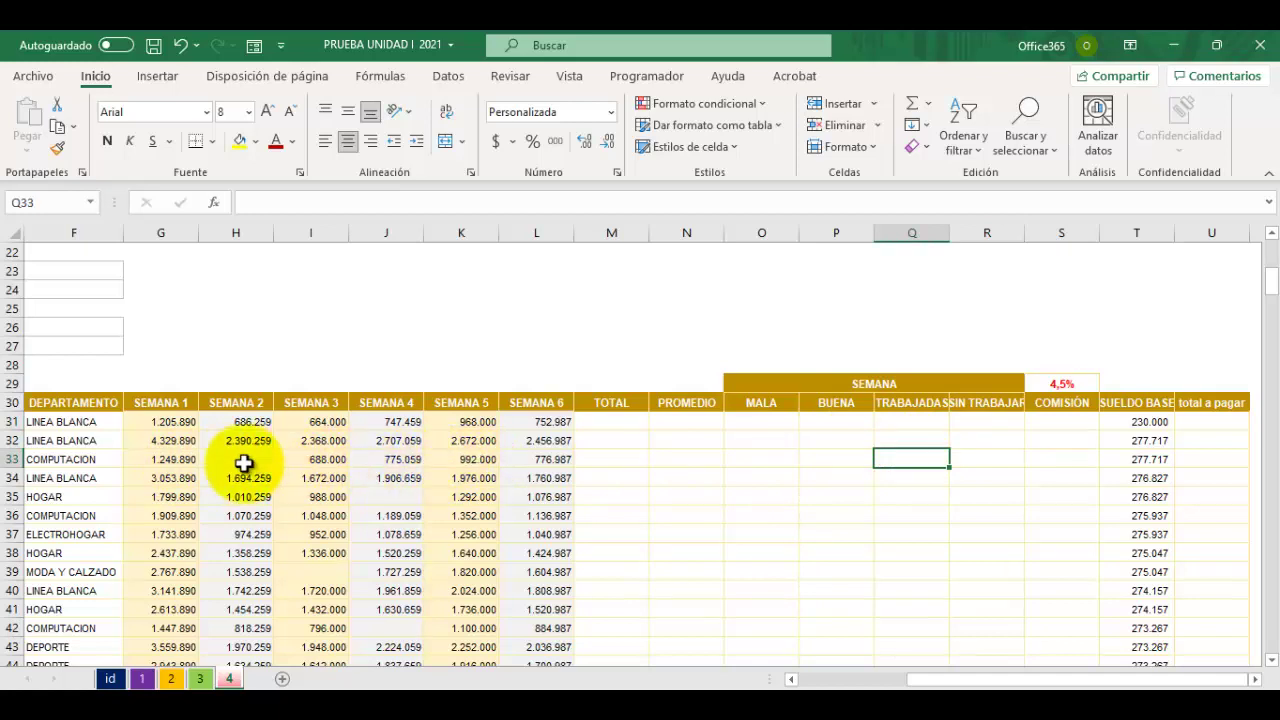
pyautogui.click(985, 457)
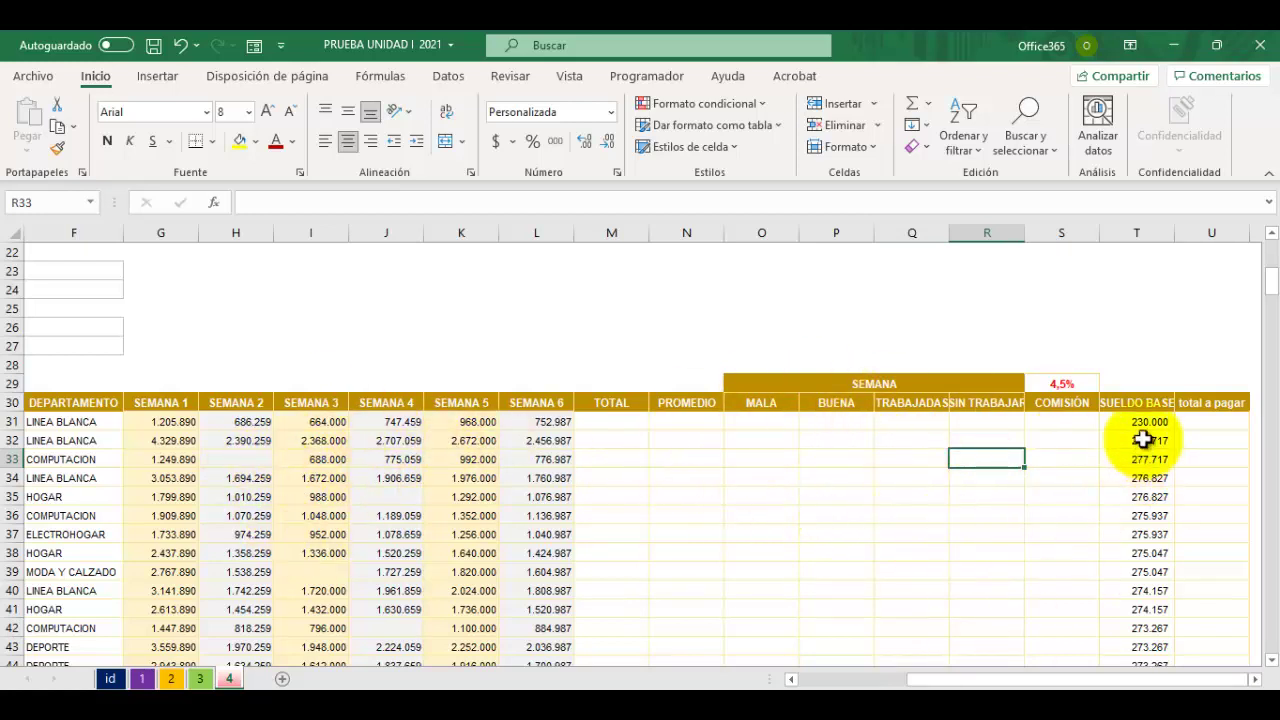
# Try starting a formula in the first vendor's COMISIÓN cell S31, clear it, and check the SUELDO BASE and total a pagar cells beside it
pyautogui.click(1050, 421)
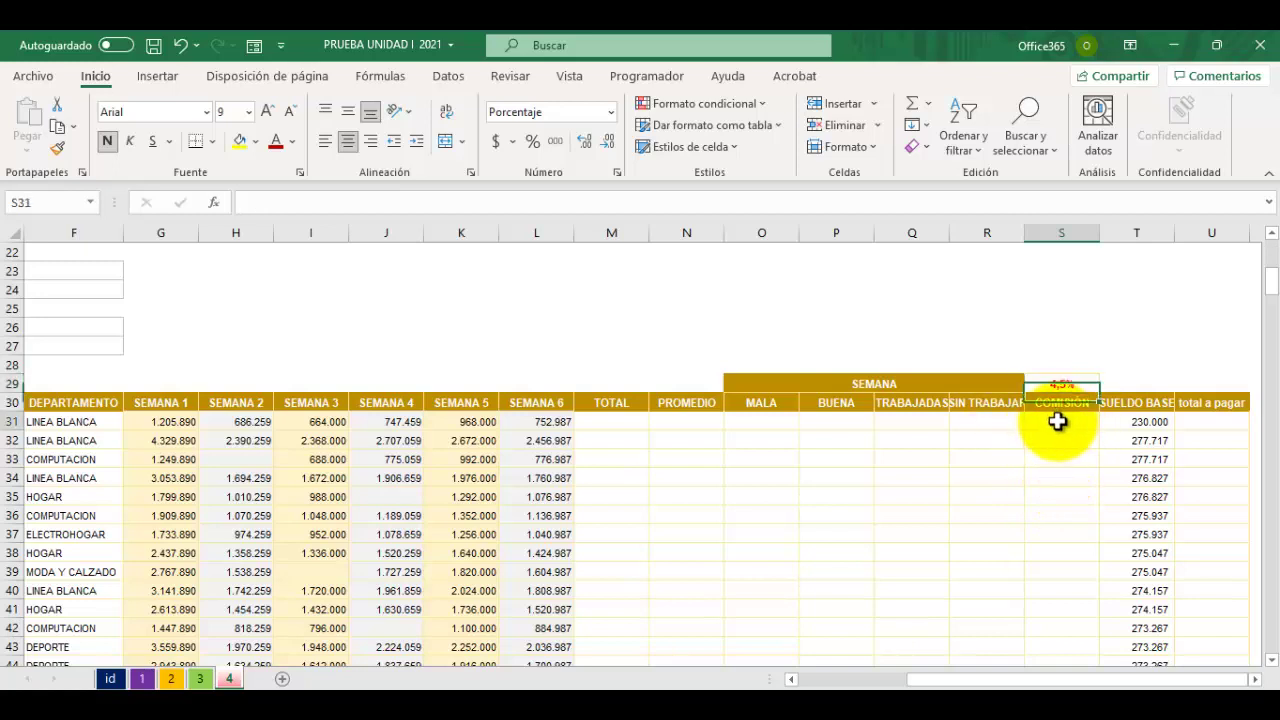
pyautogui.click(1057, 421)
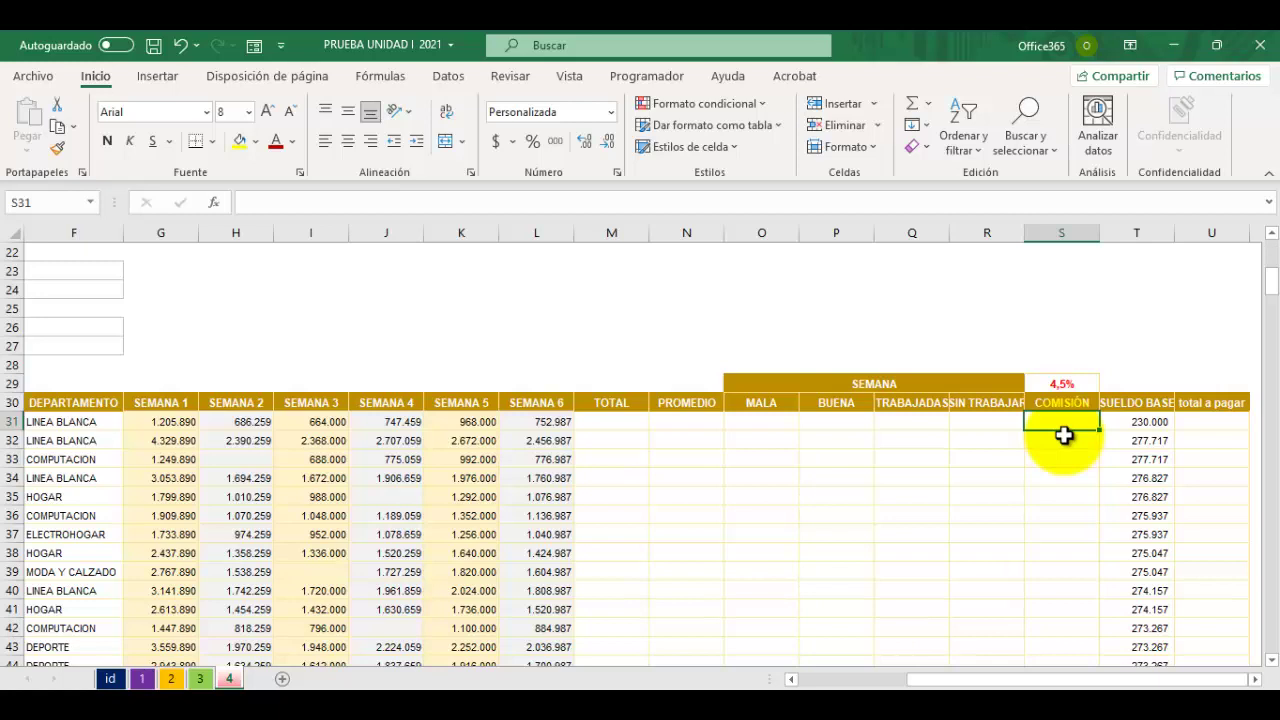
pyautogui.write('=')
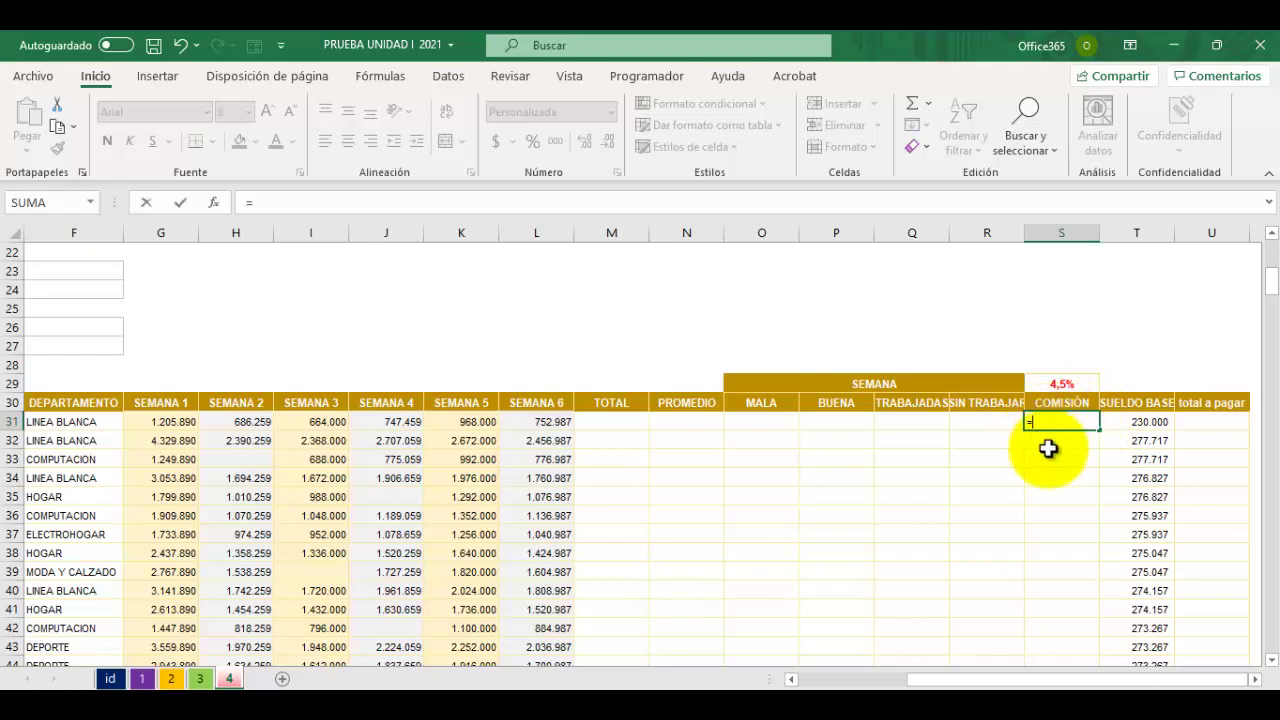
pyautogui.press('Return')
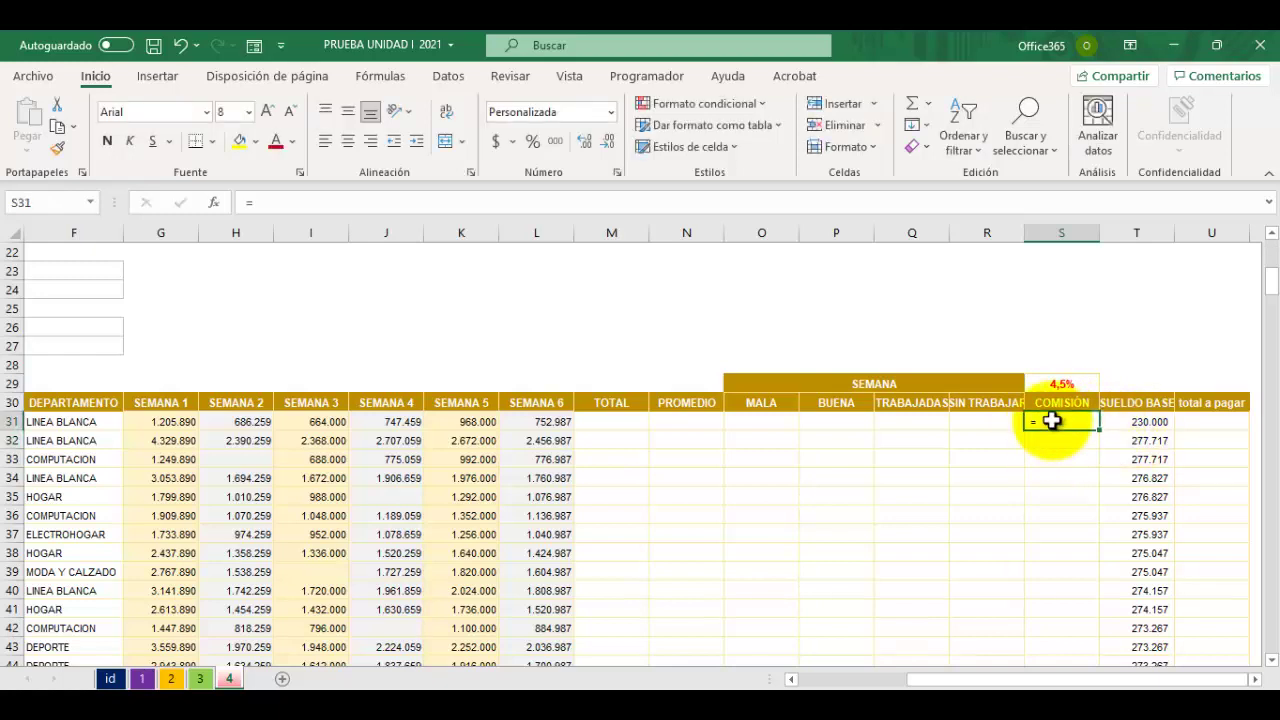
pyautogui.click(1140, 422)
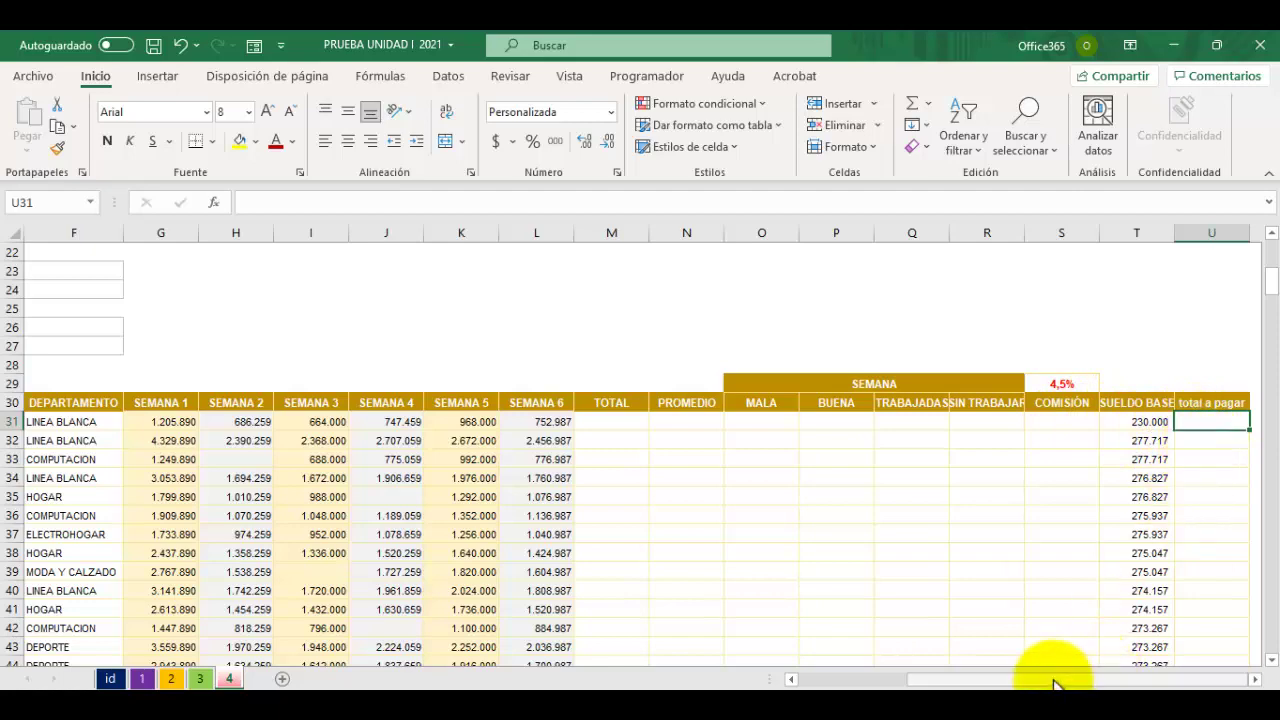
# Return to the RESPONDA list and review questions 1 to 4 on vendors, commissions, salaries and incomplete months
pyautogui.moveTo(1051, 677); pyautogui.dragTo(945, 677)
pyautogui.scroll(3, 655, 628)
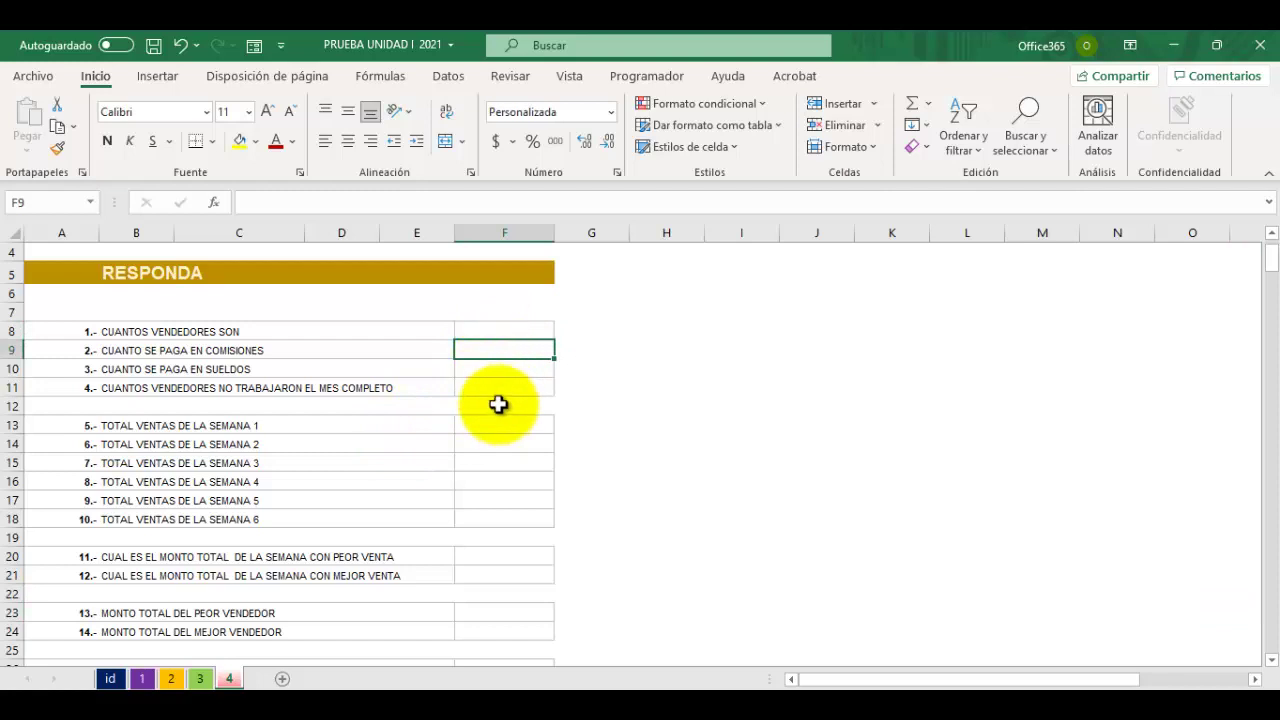
pyautogui.click(497, 372)
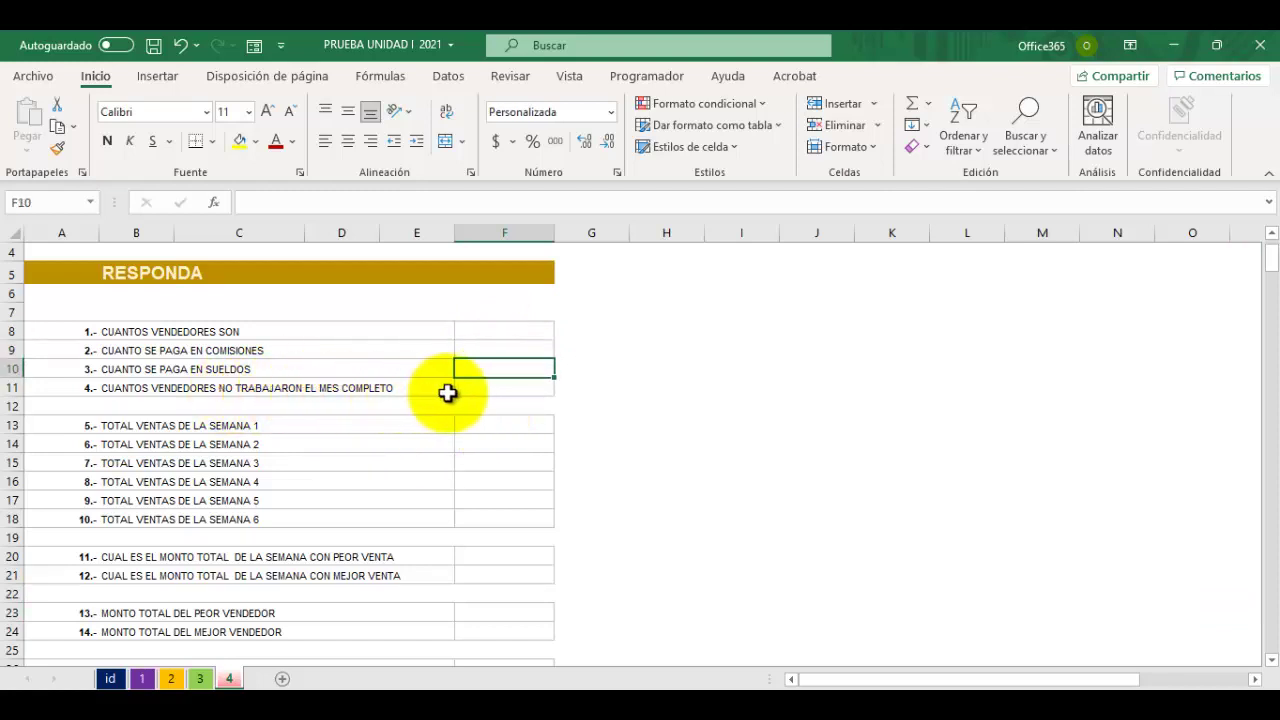
pyautogui.click(480, 389)
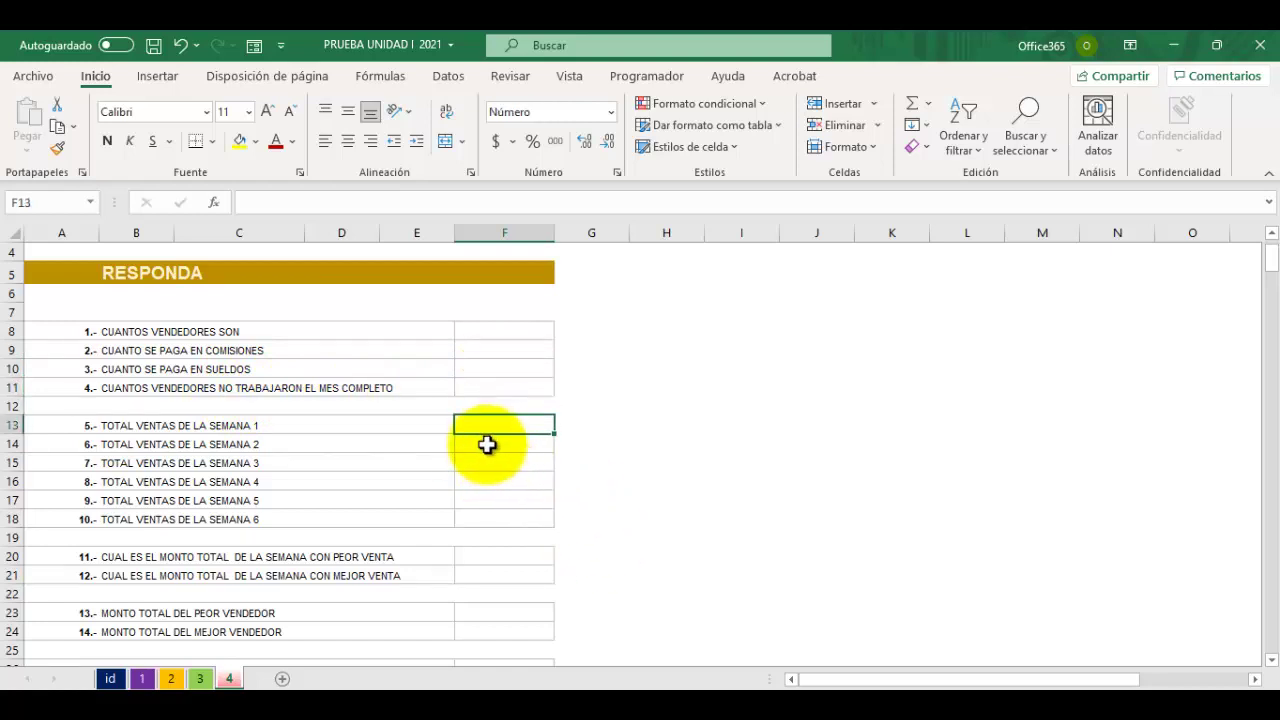
# Review the answer cells of questions 5 to 10 on the total sales of weeks 1 to 6
pyautogui.press('Down')
pyautogui.press('Down')
pyautogui.press('Down')
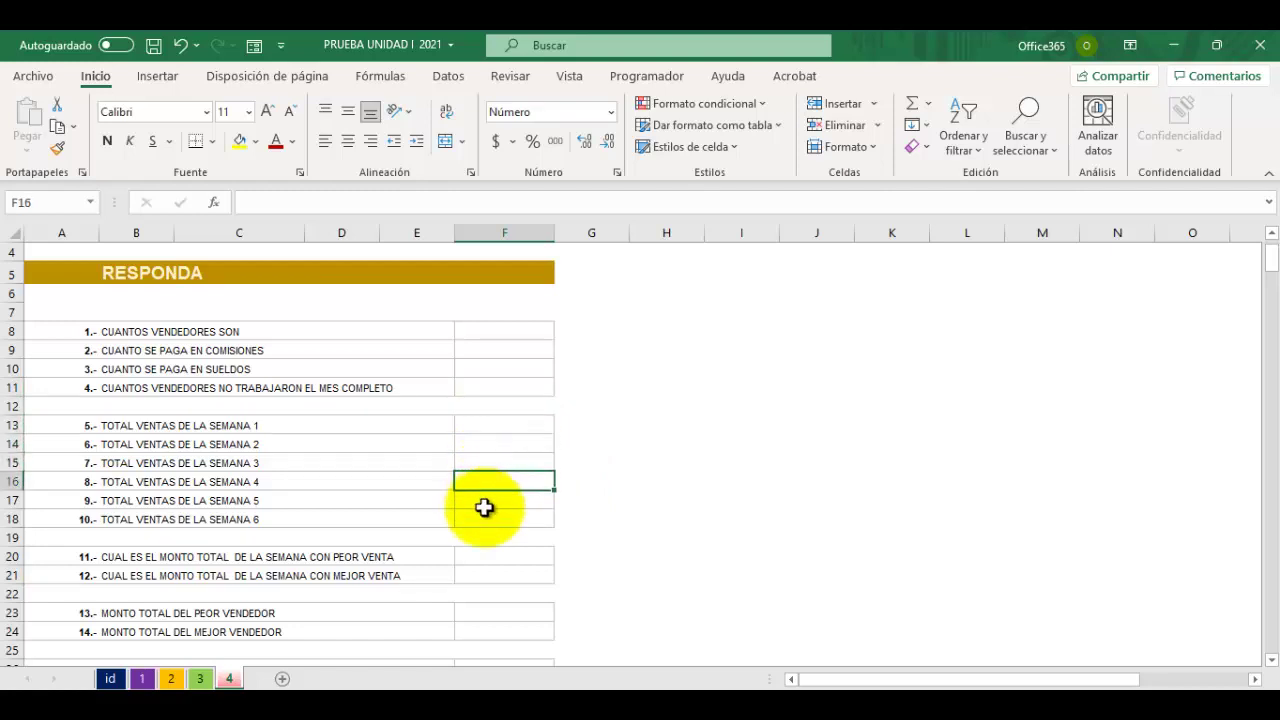
pyautogui.scroll(-1, 442, 579)
pyautogui.scroll(-2, 442, 579)
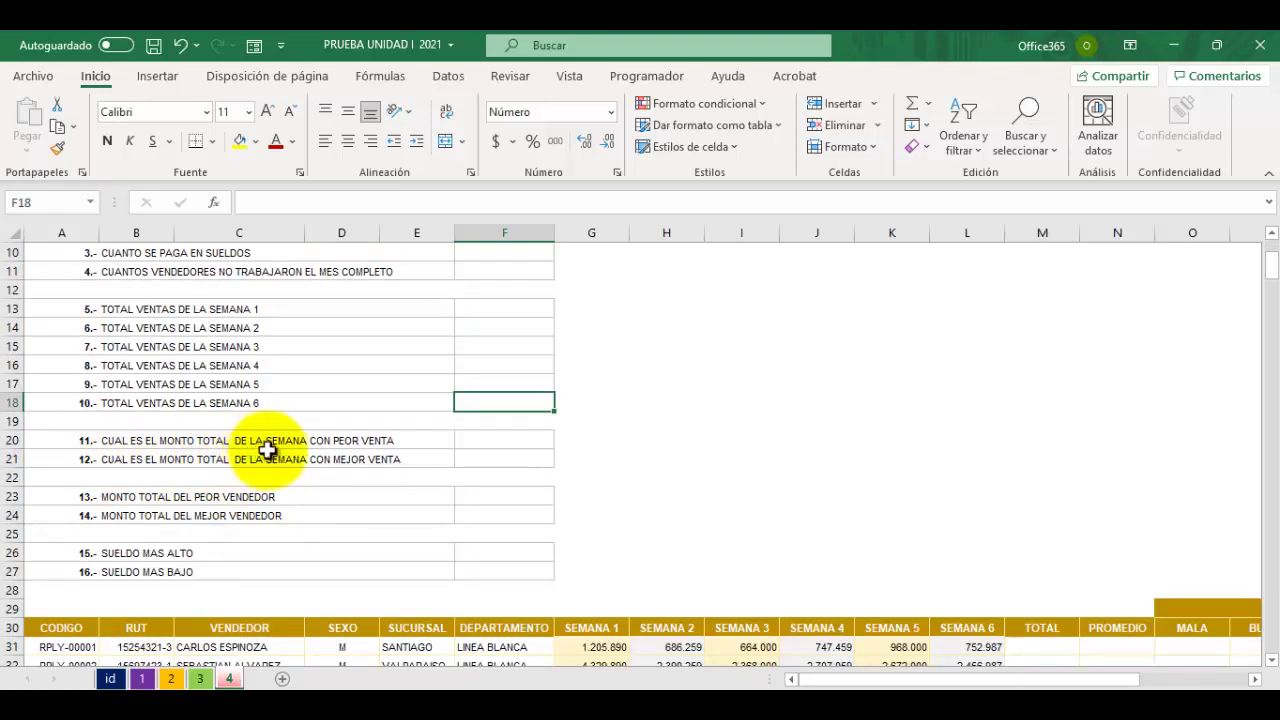
# Review questions 11 to 14 on the total amounts of the worst and best sales weeks and vendors
pyautogui.click(468, 444)
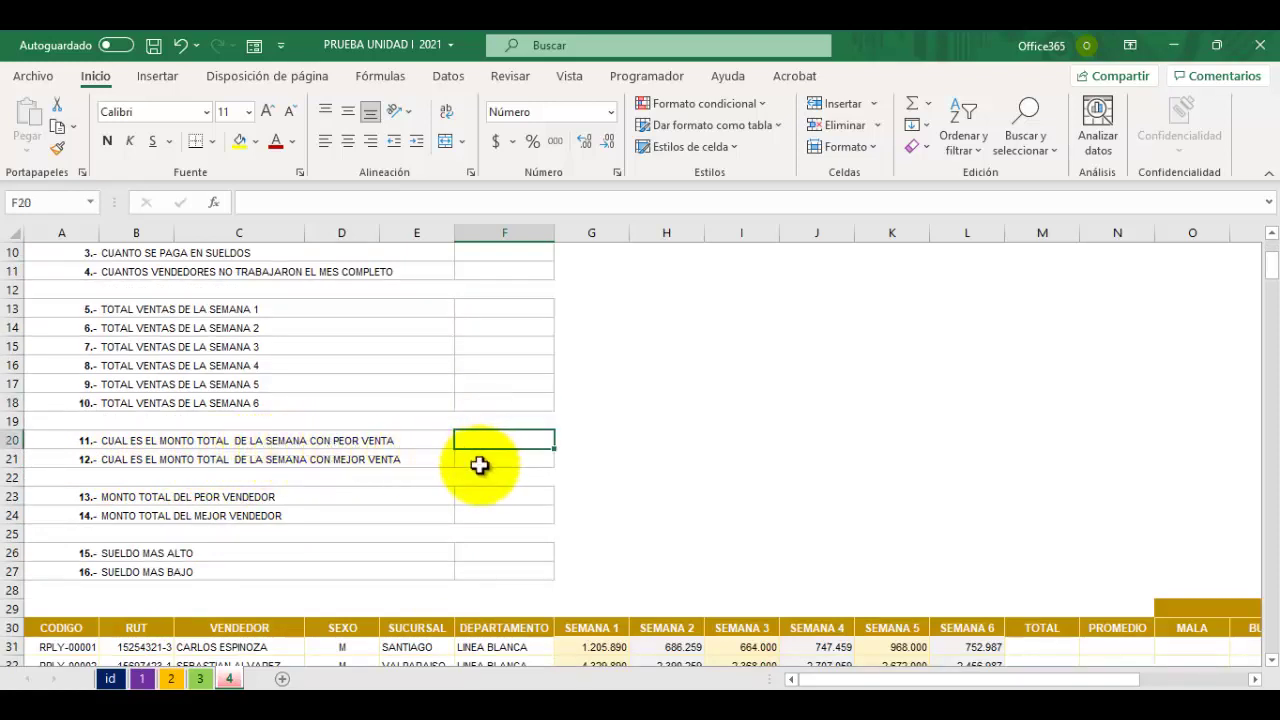
pyautogui.click(192, 459)
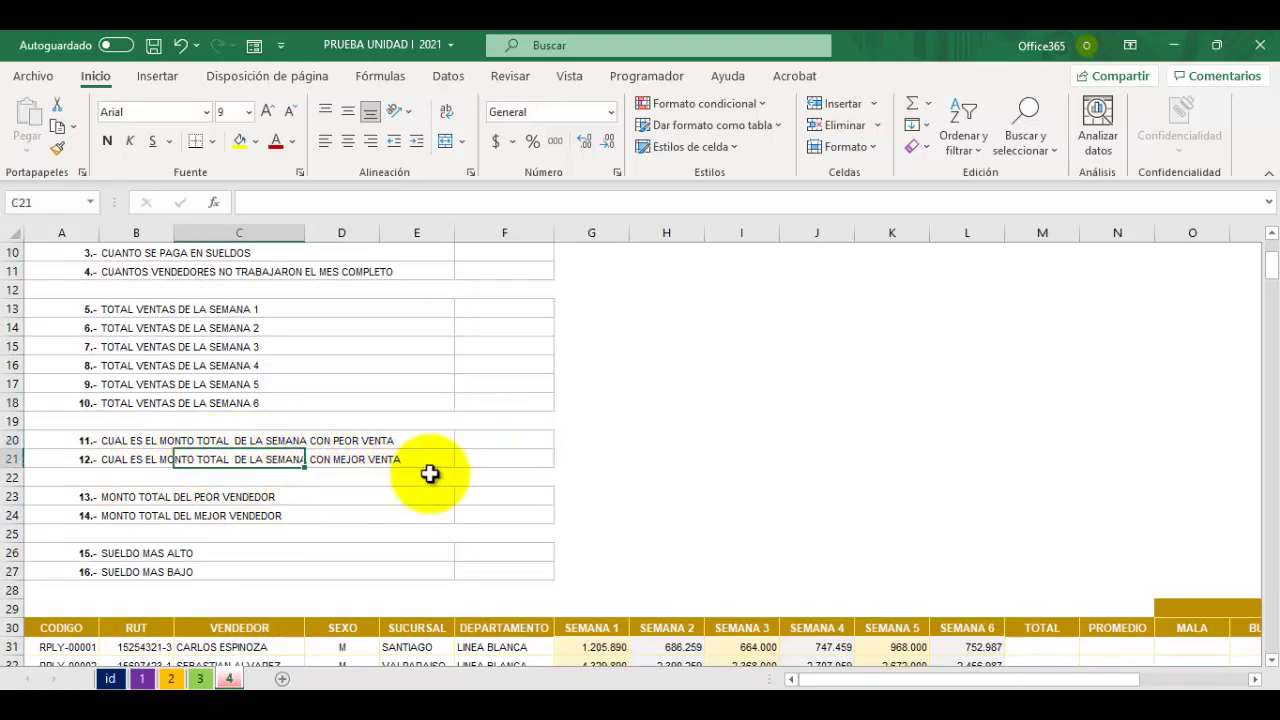
pyautogui.click(497, 459)
pyautogui.scroll(-1, 389, 514)
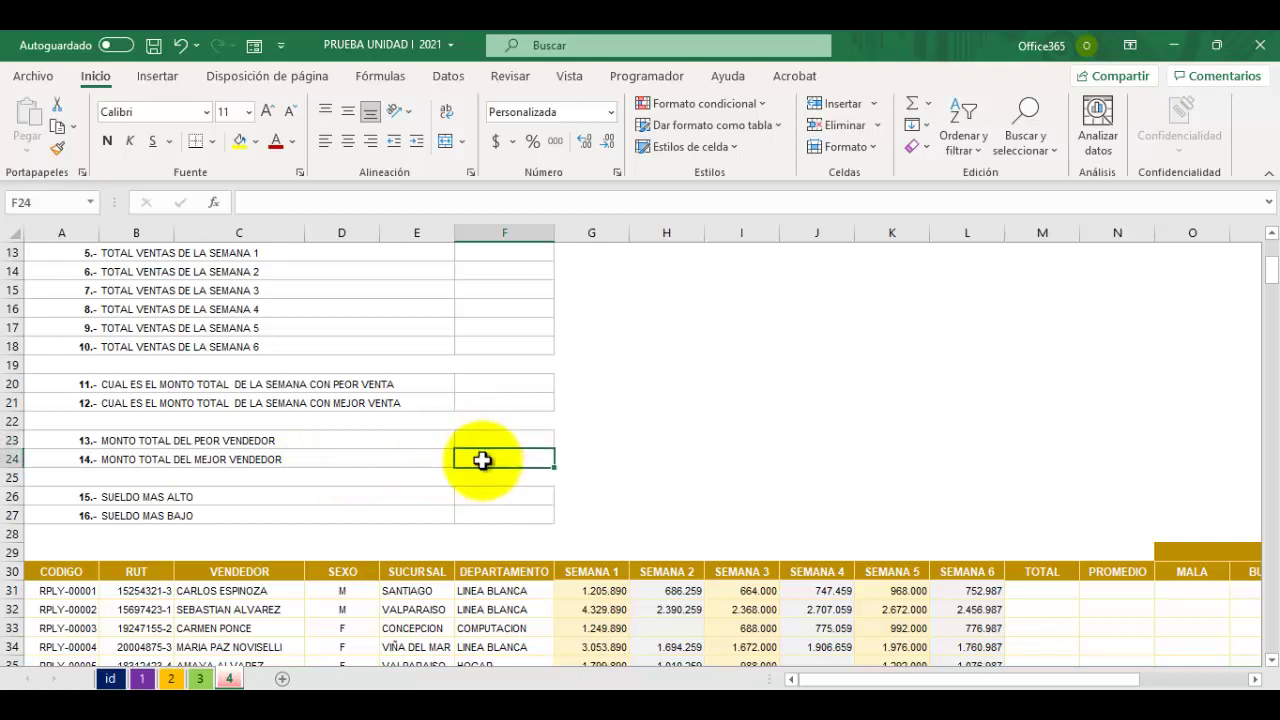
# Review questions 15 and 16 on the highest and lowest salary, and return to the start of the RESPONDA list
pyautogui.click(478, 497)
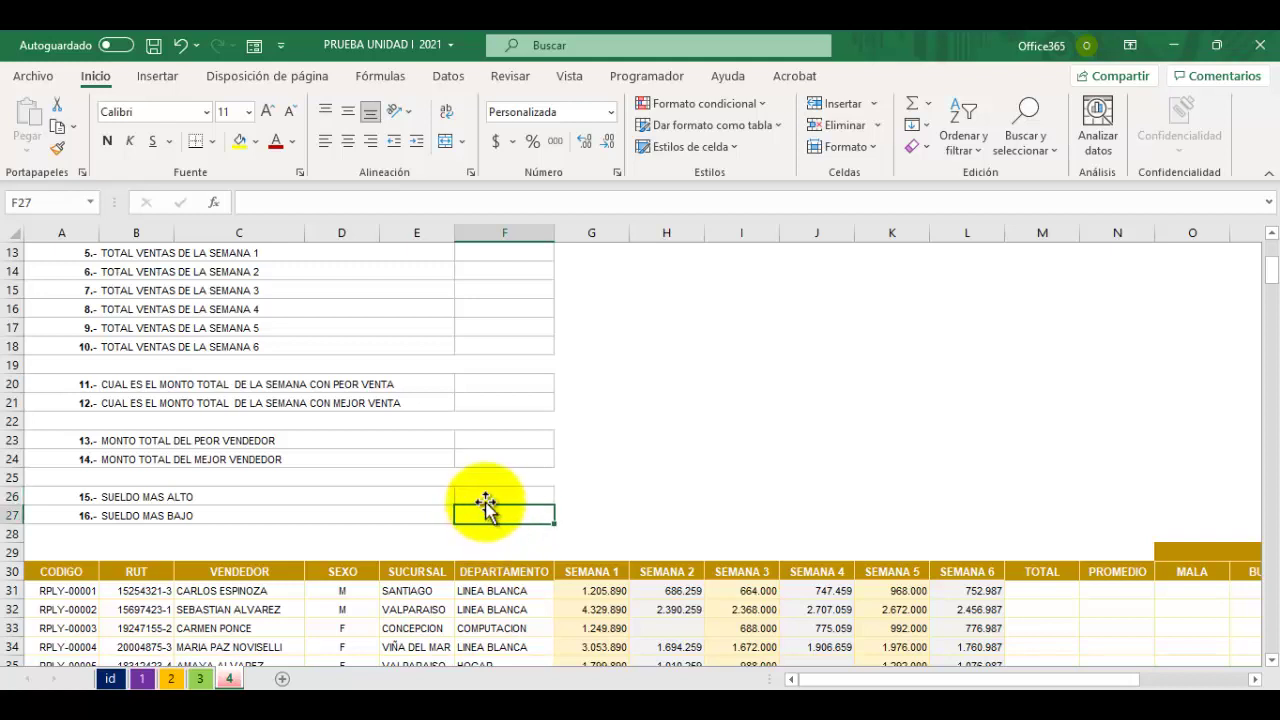
pyautogui.click(666, 511)
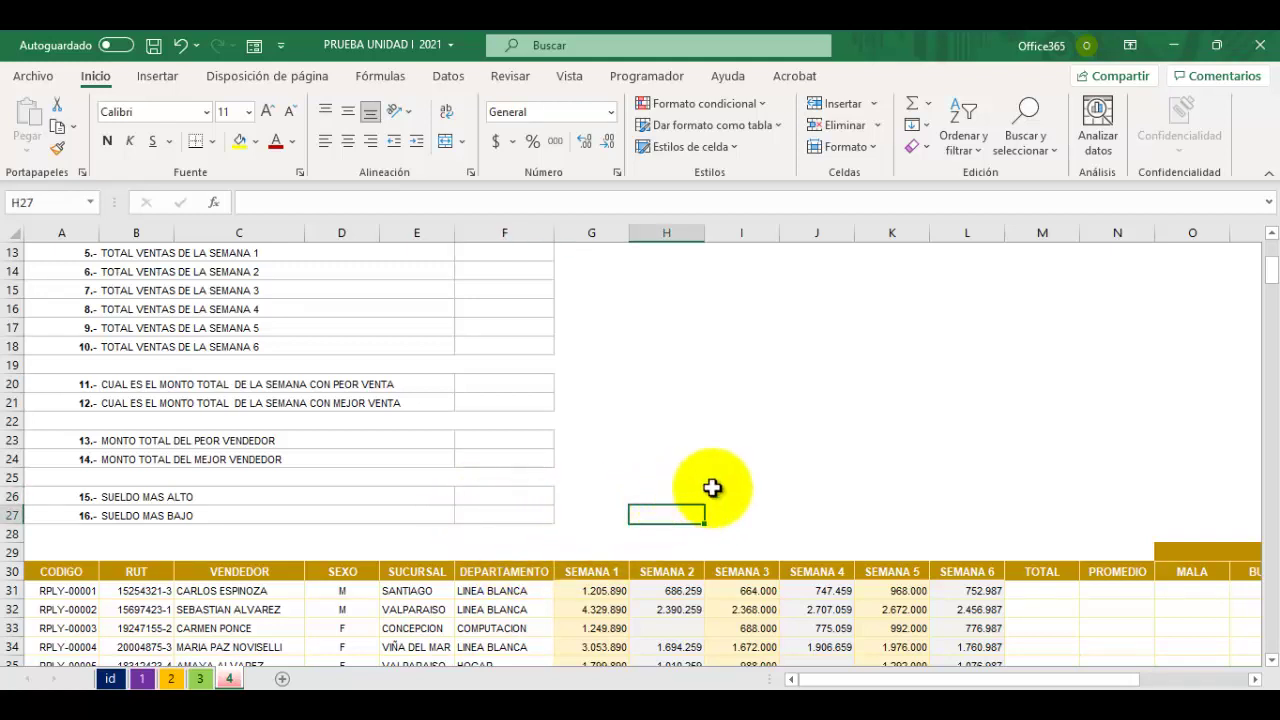
pyautogui.scroll(-1, 740, 482)
pyautogui.scroll(-1, 744, 480)
pyautogui.scroll(6, 740, 480)
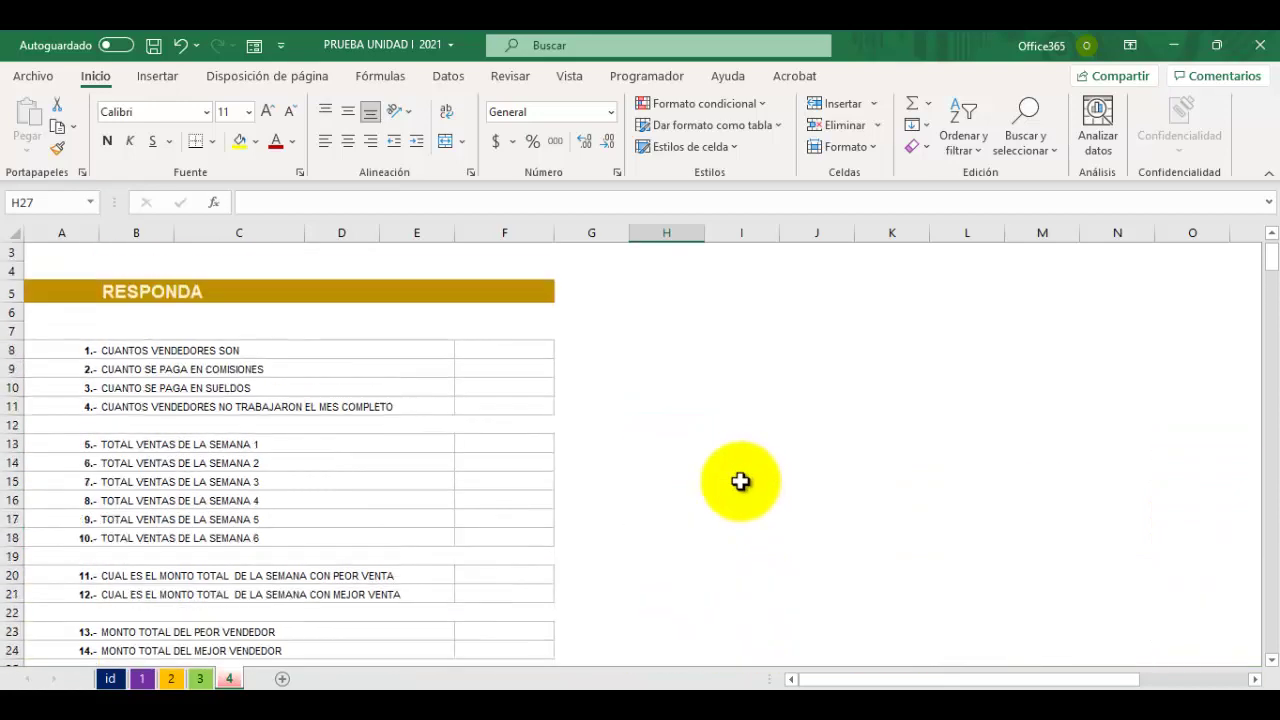